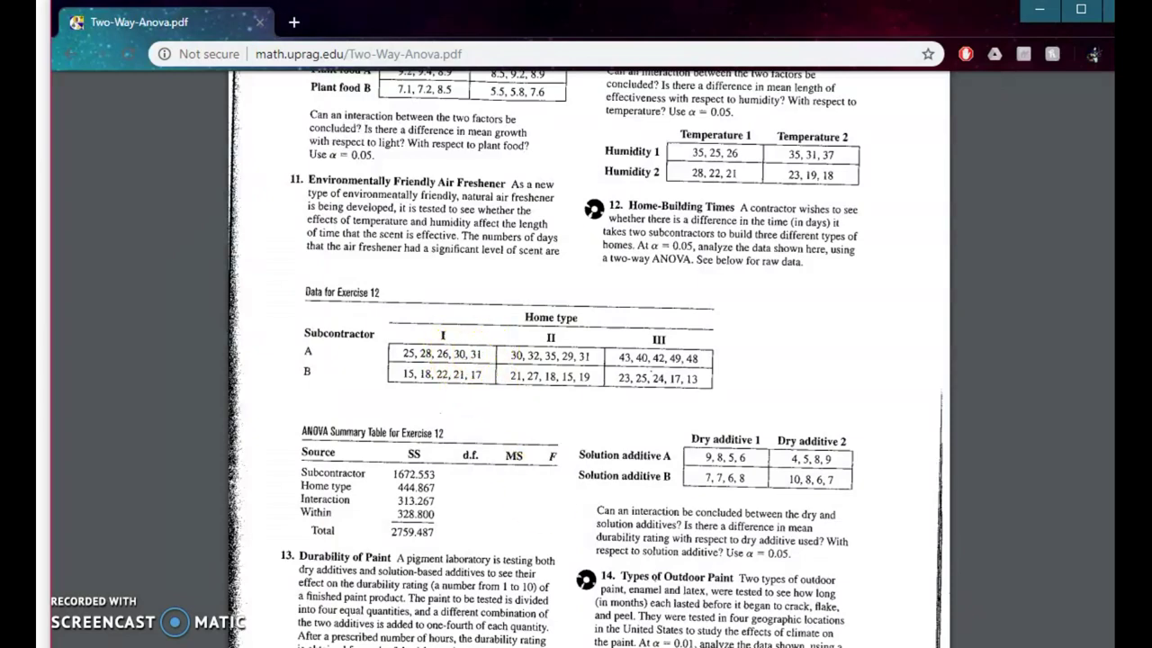
Switch to the Minitab worksheet and name column C1 Contratista and column C2 Tipo Casa.
key("alt+Tab")
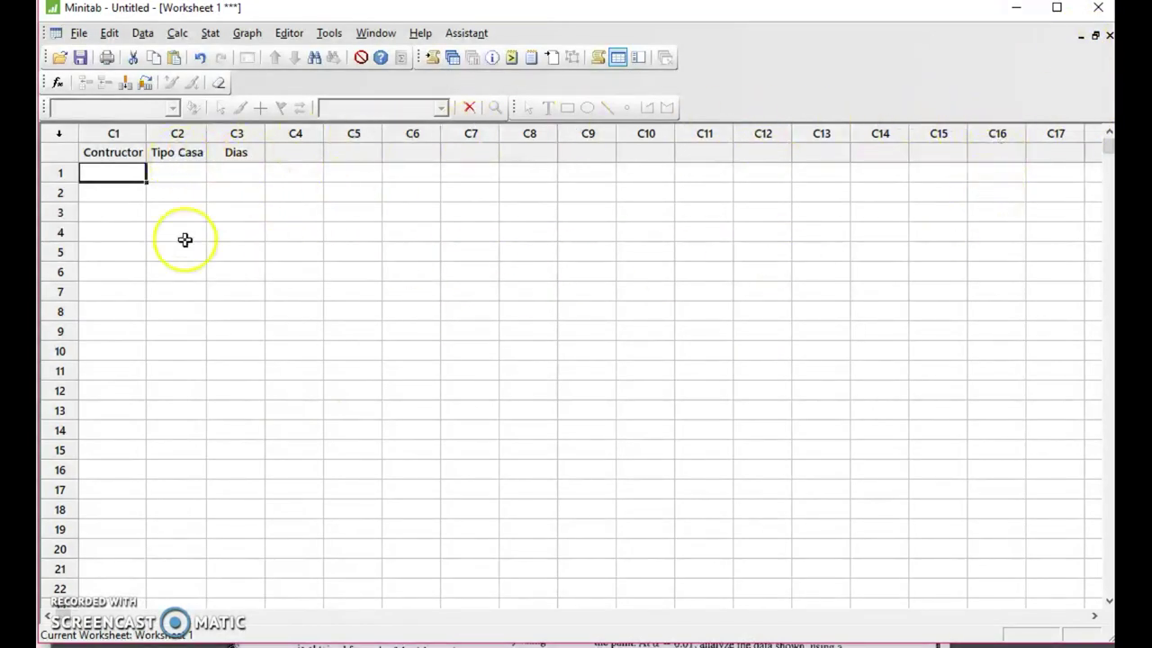
left_click(121, 154)
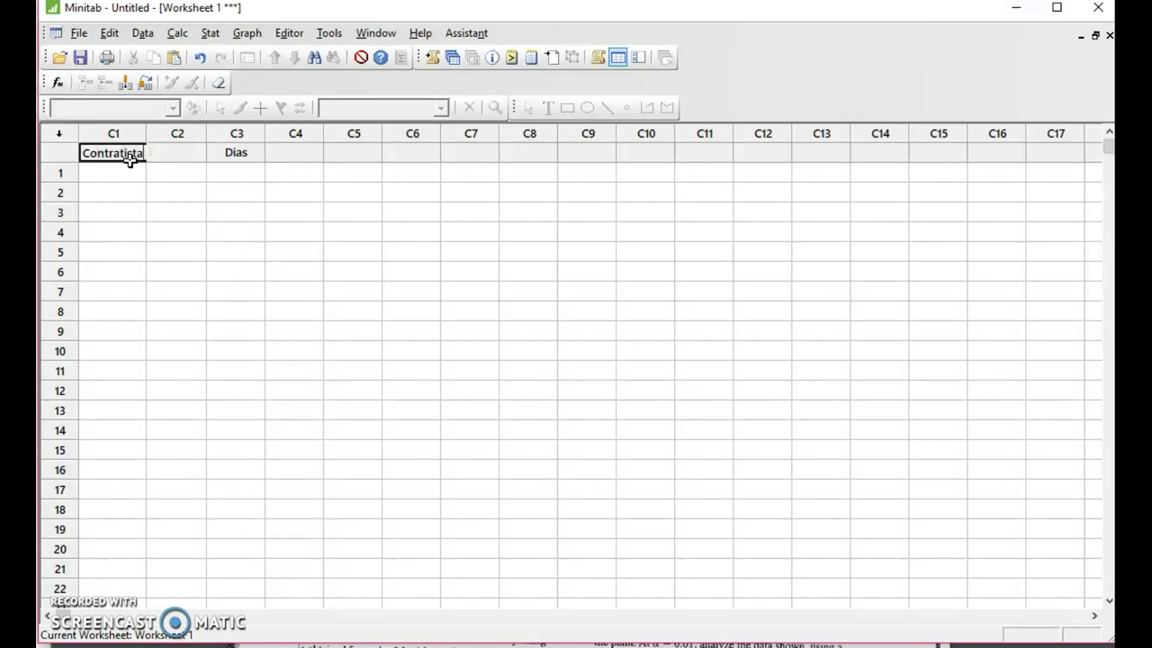
key("Tab")
type("Tipo Casa")
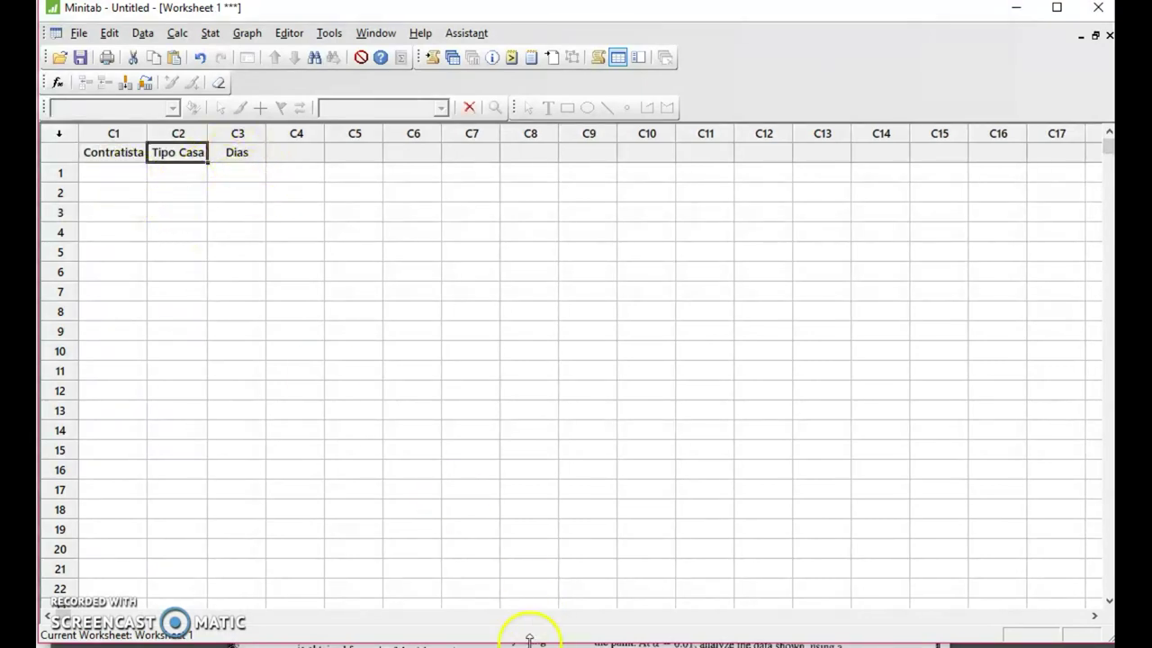
Consult the Exercise 12 data in the PDF and fill rows 1 to 15 of the Contratista column with A.
key("alt+Tab")
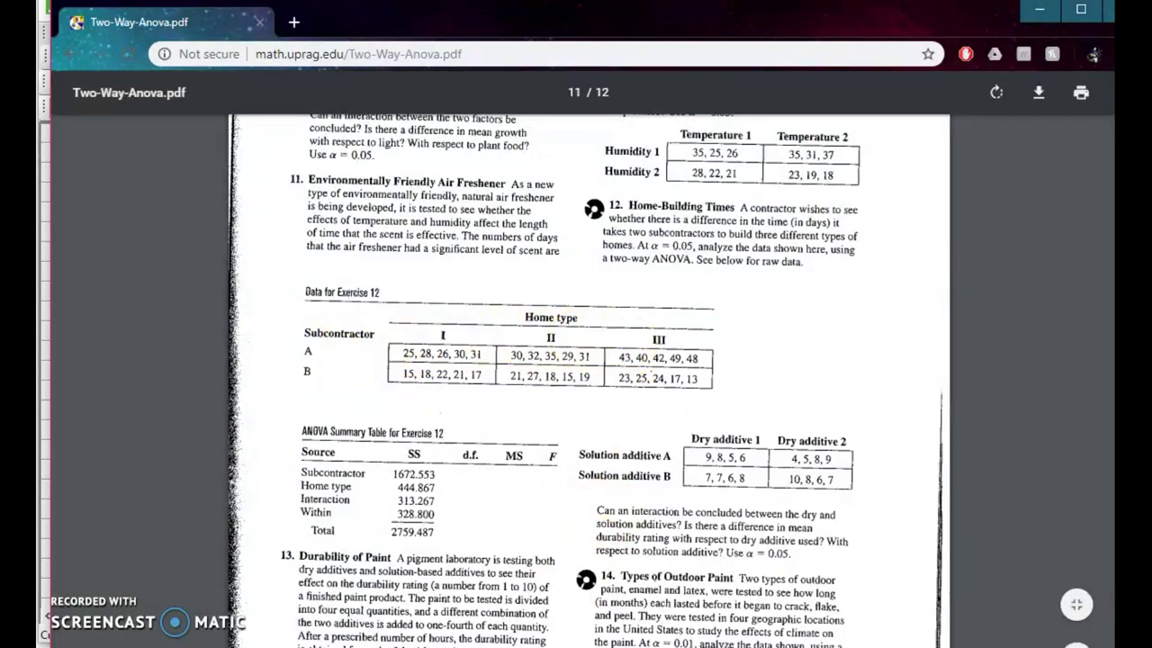
key("alt+Tab")
left_click(116, 174)
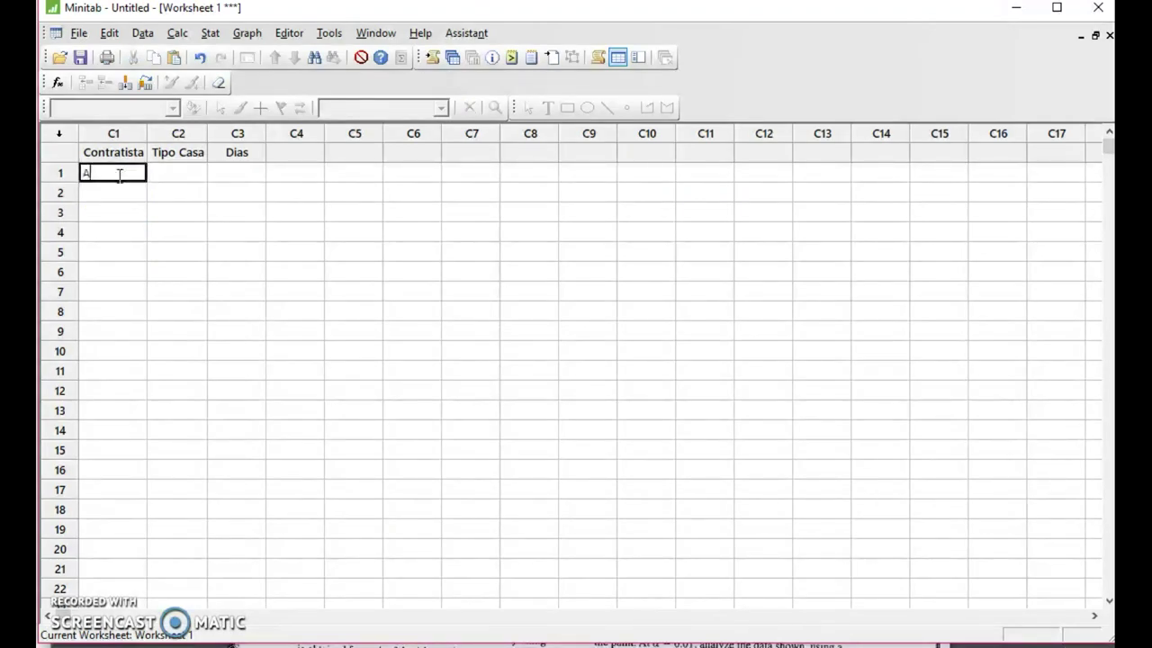
type("A")
key("Return")
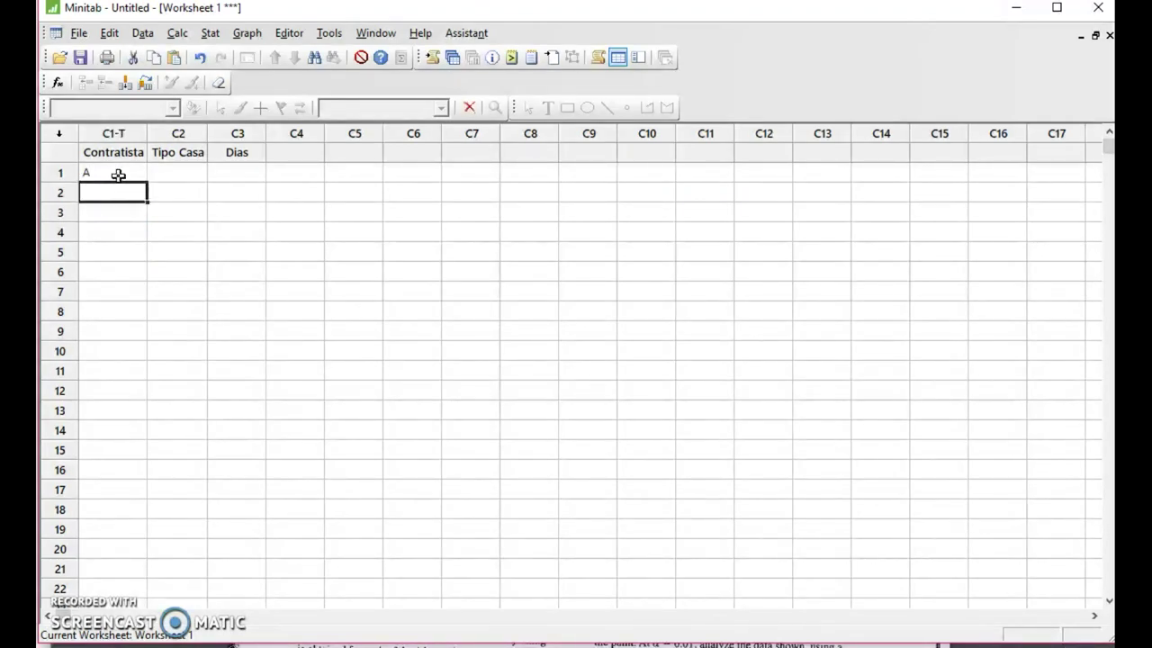
left_click(123, 169)
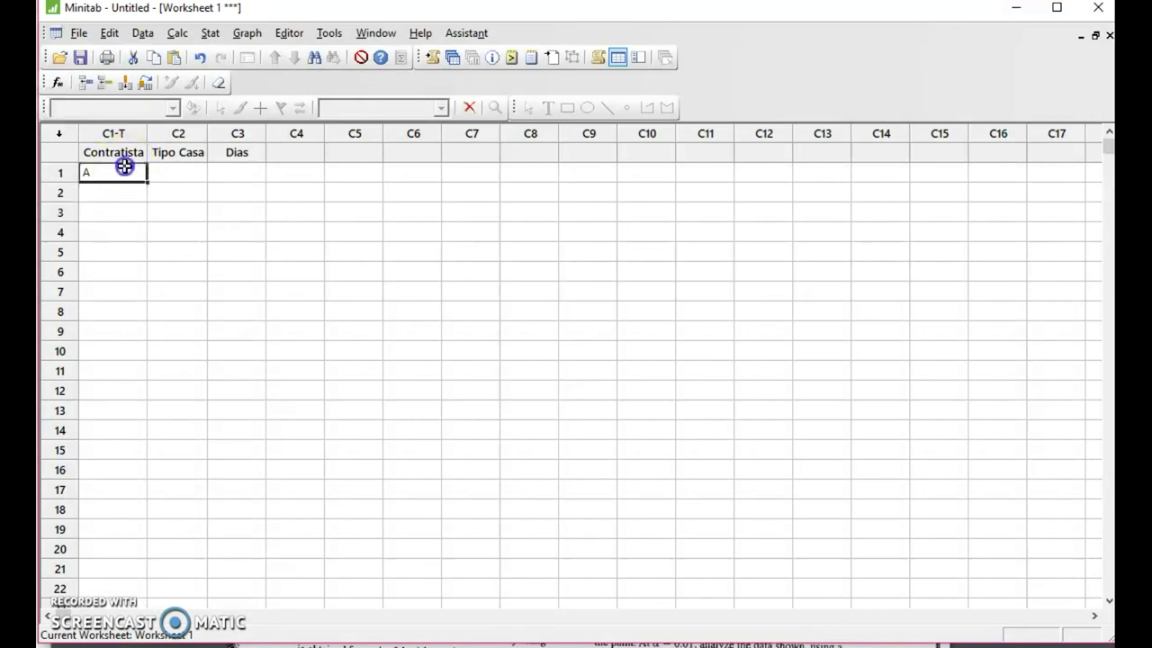
left_click_drag(145, 182, 124, 192)
left_click(150, 212)
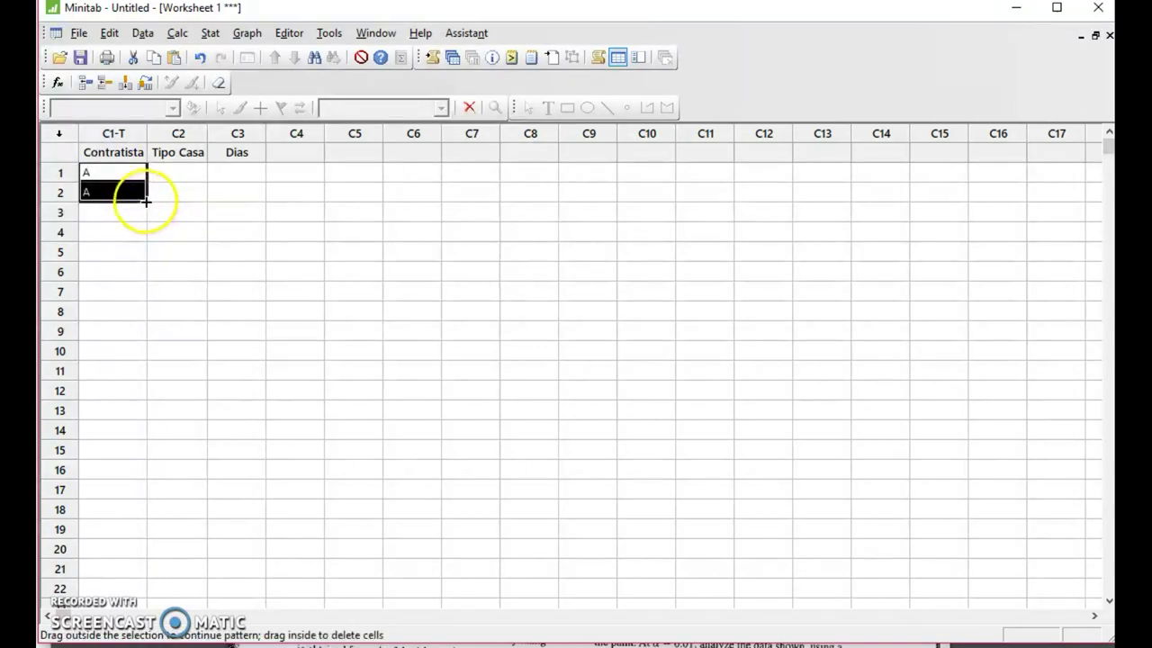
left_click_drag(146, 202, 121, 455)
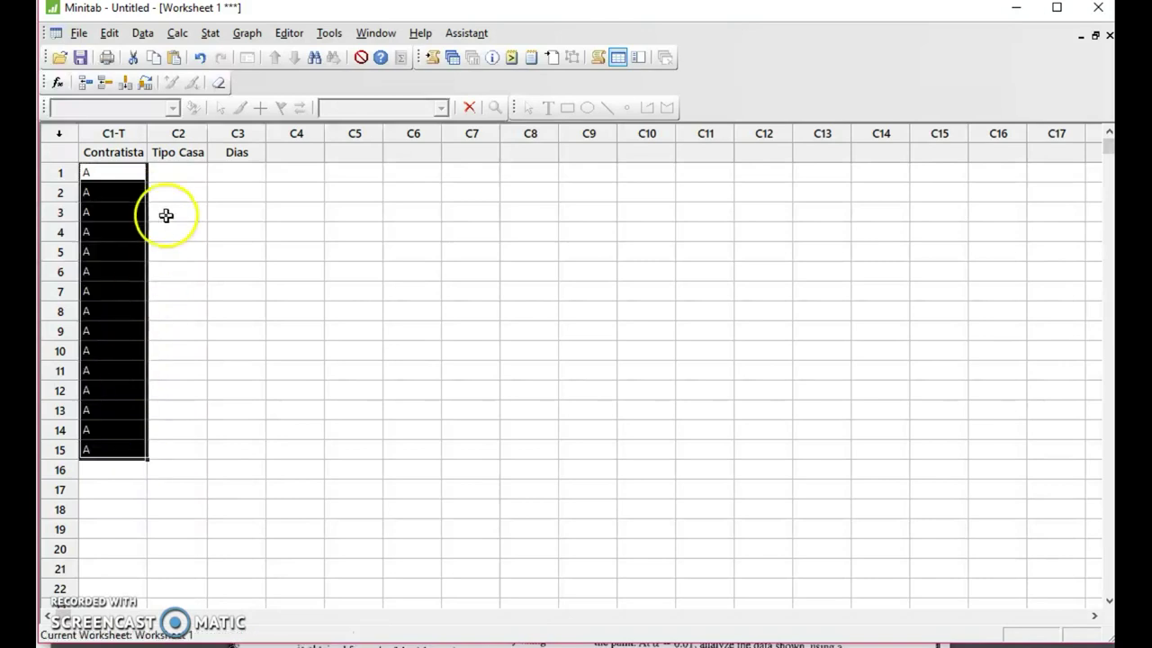
Fill rows 1 to 5 of the Tipo Casa column with house type I.
left_click(194, 180)
left_click(194, 180)
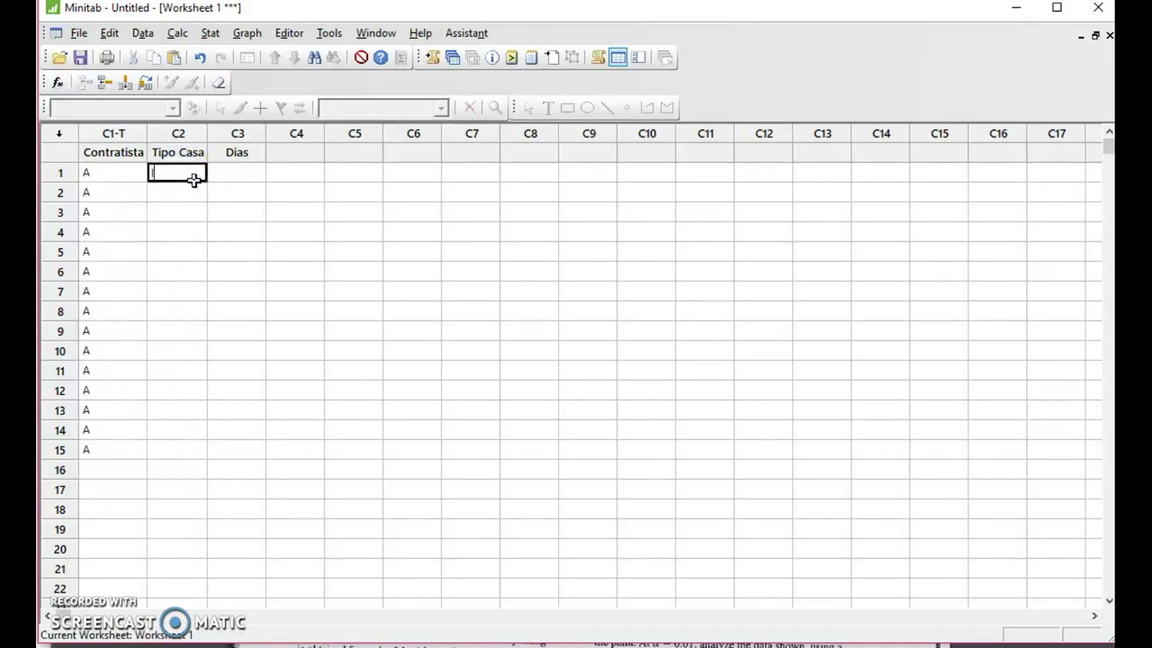
key("Return")
left_click(154, 191)
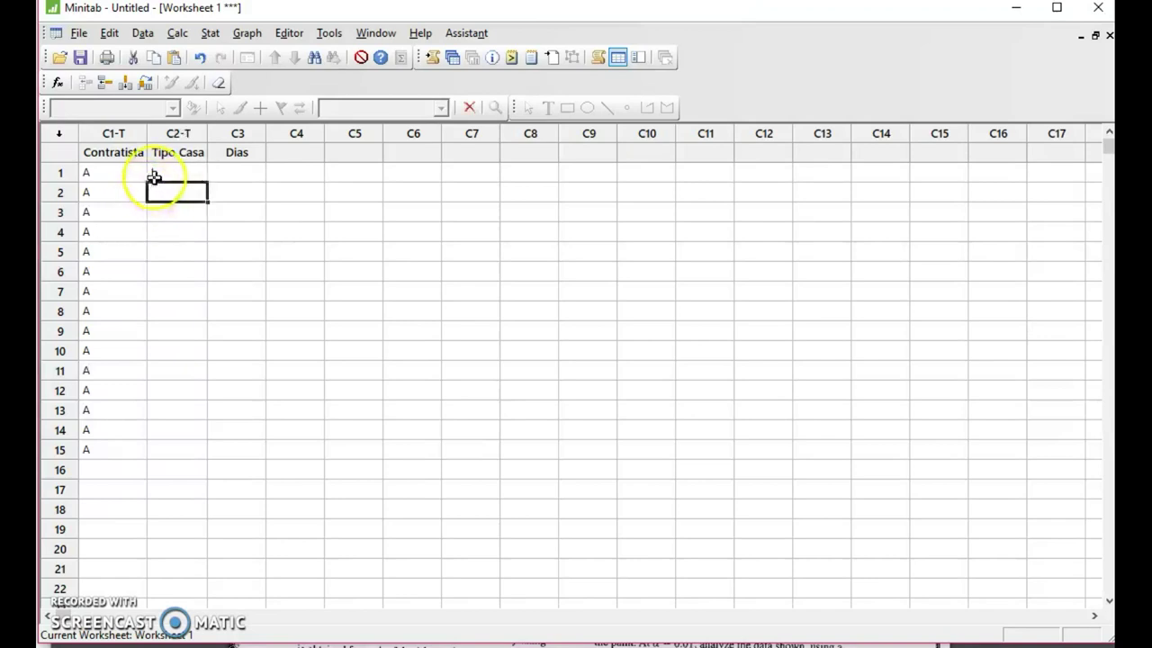
left_click(192, 193)
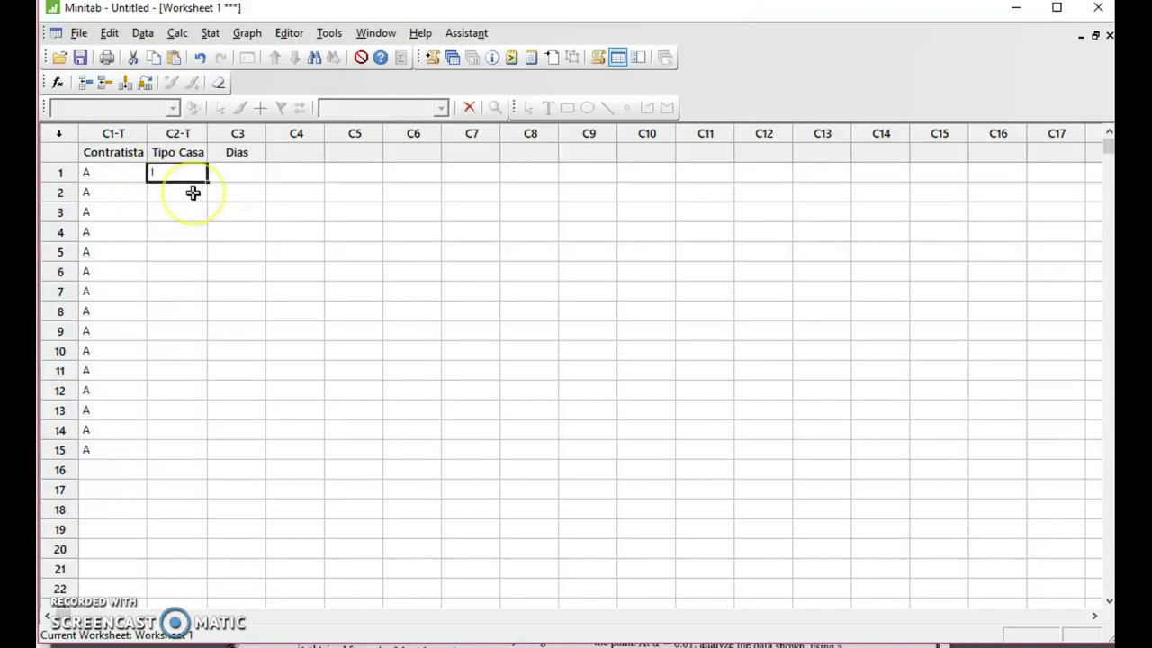
left_click(193, 193)
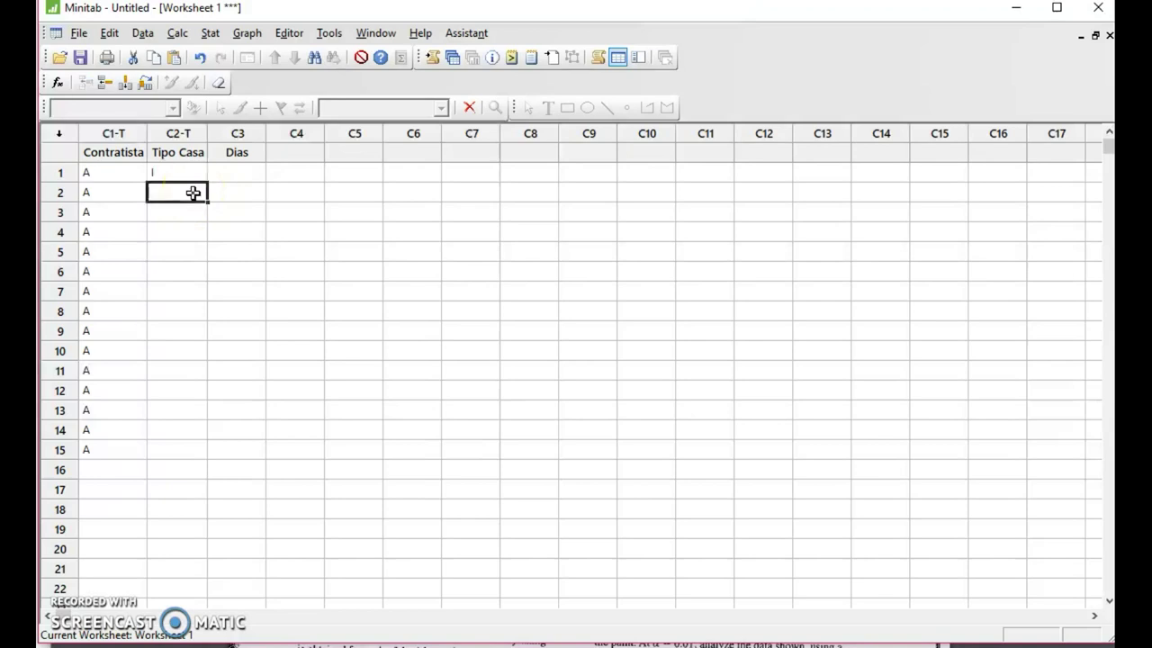
type("I")
left_click(186, 216)
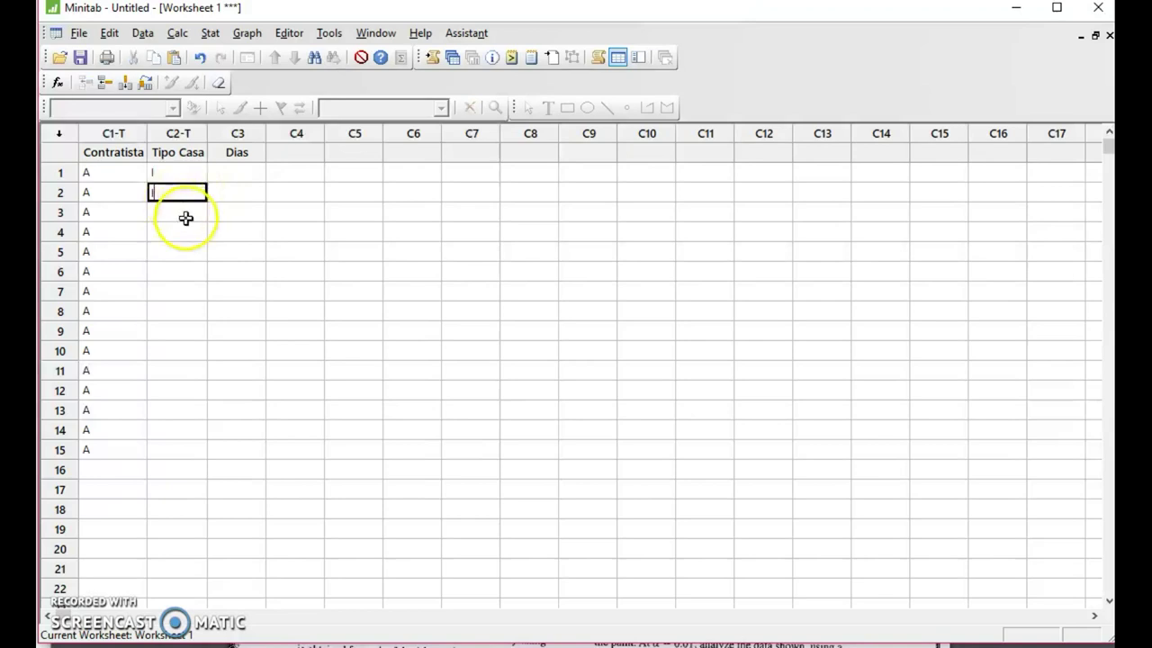
left_click_drag(180, 178, 200, 258)
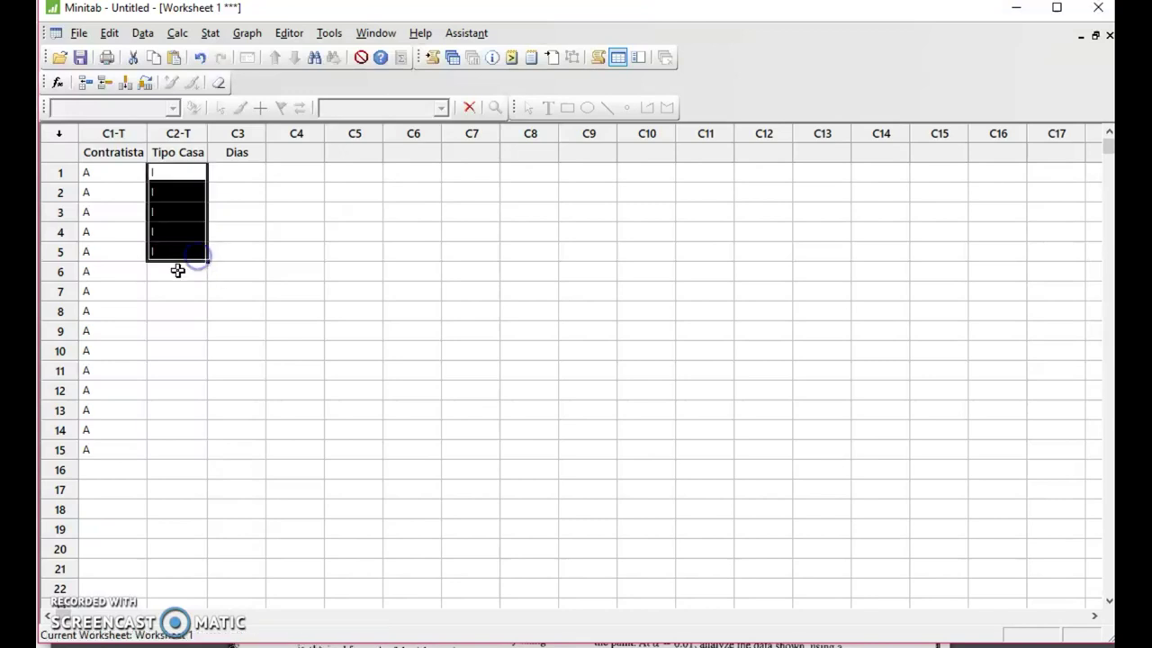
Fill rows 6 to 10 of the Tipo Casa column with house type II.
left_click(177, 271)
type("I")
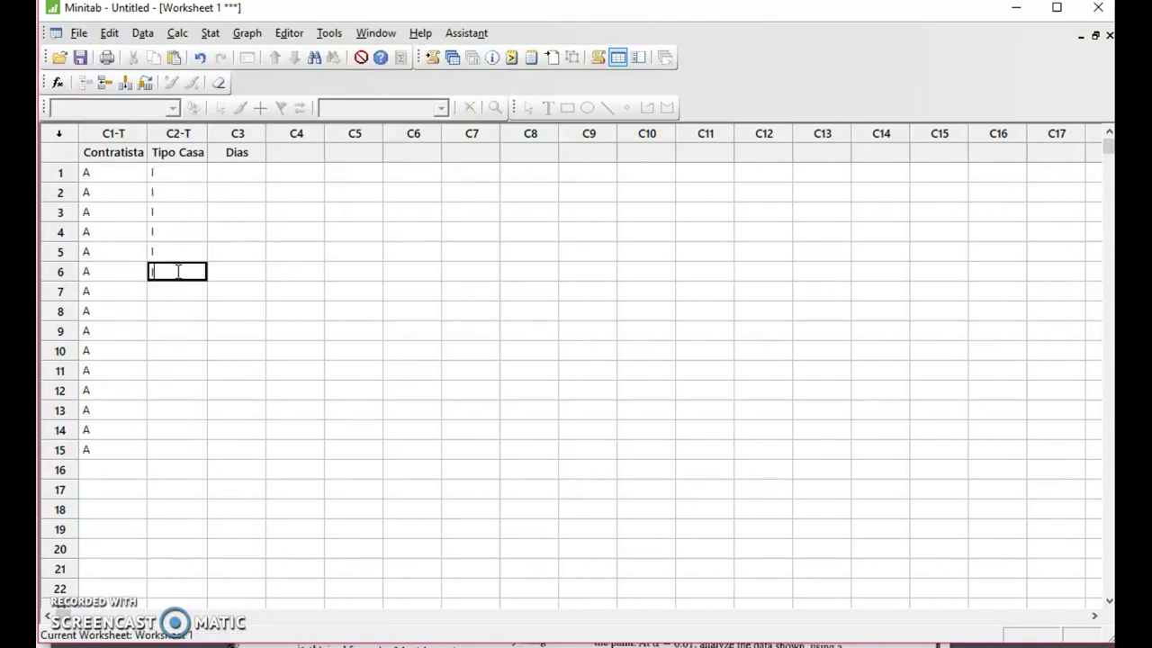
type("I")
left_click(172, 297)
type("II")
left_click(153, 296)
left_click_drag(160, 272, 185, 366)
left_click(170, 282)
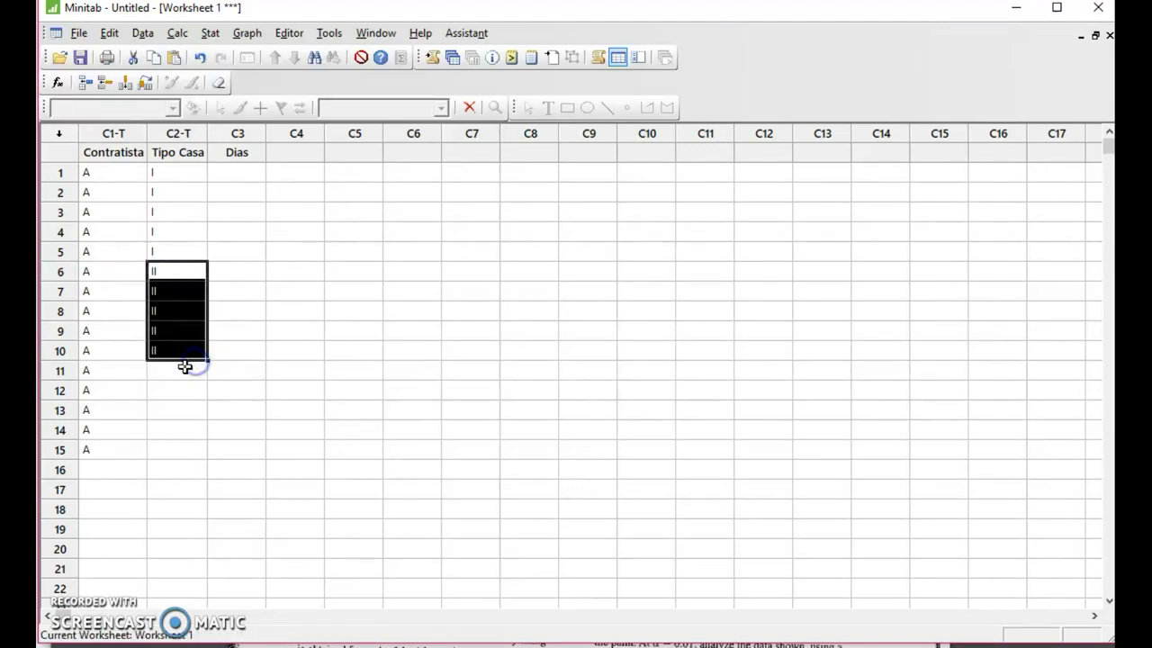
Fill rows 11 to 15 of the Tipo Casa column with house type III.
left_click(185, 367)
type("III")
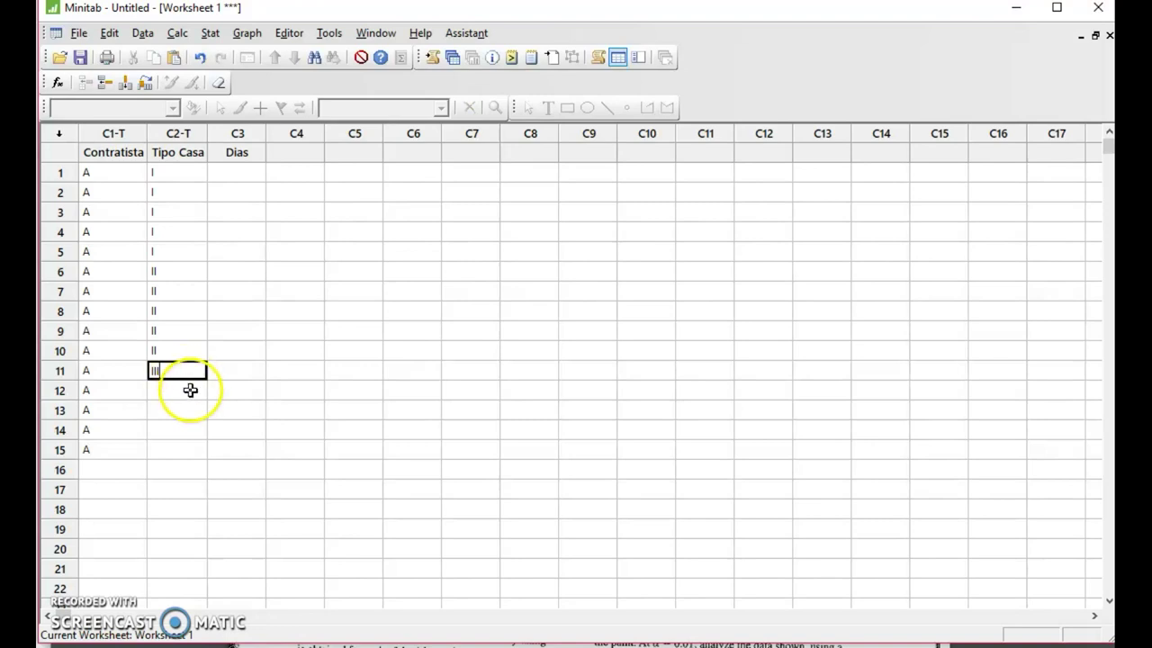
left_click(191, 393)
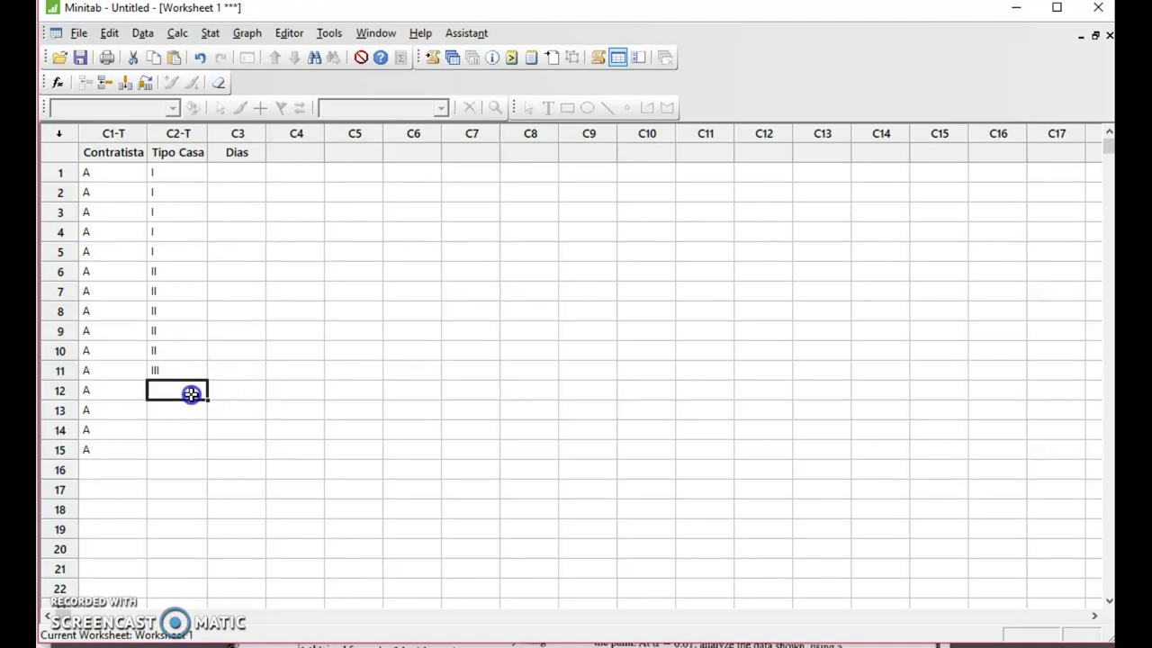
type("I")
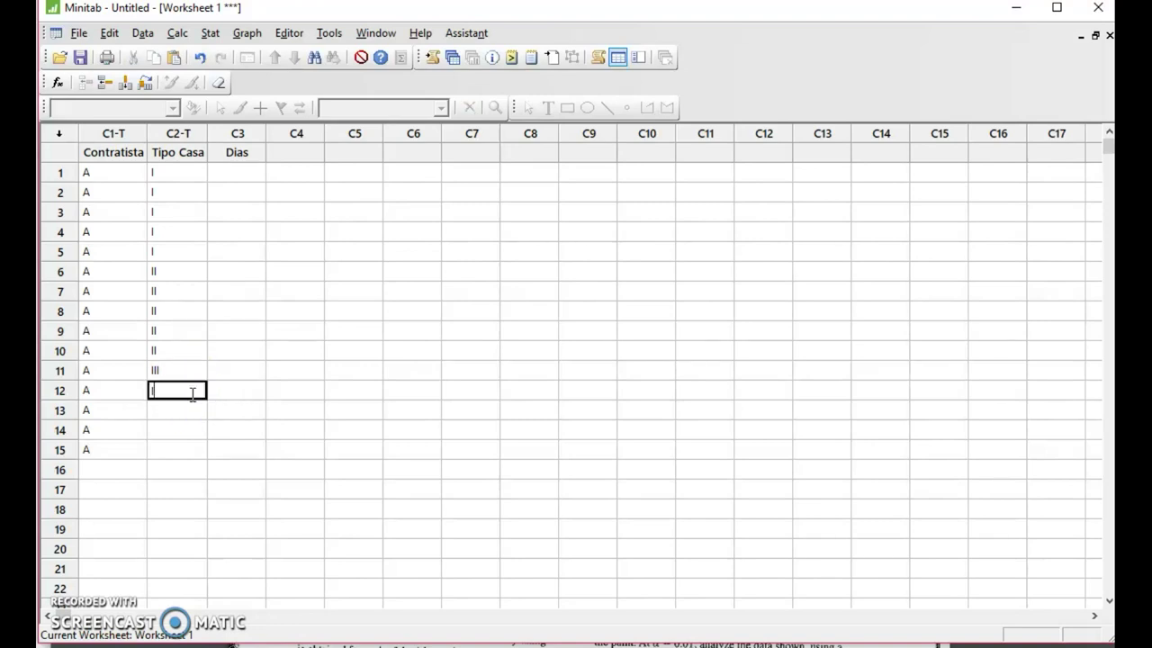
type("II")
left_click(160, 372)
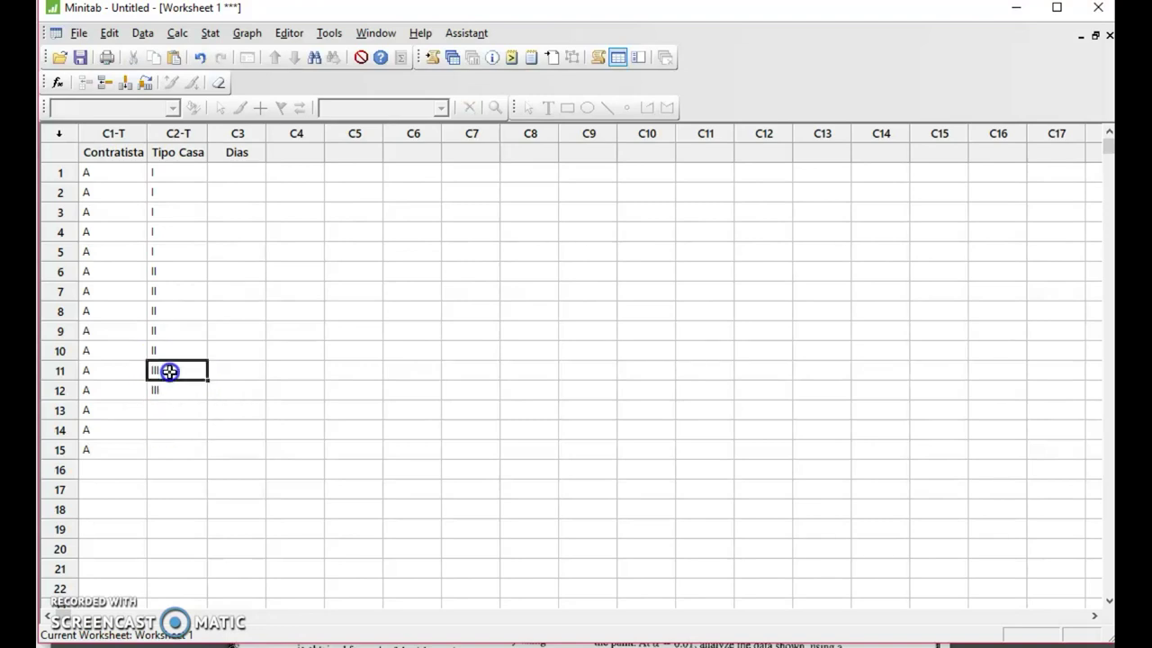
left_click_drag(207, 380, 199, 449)
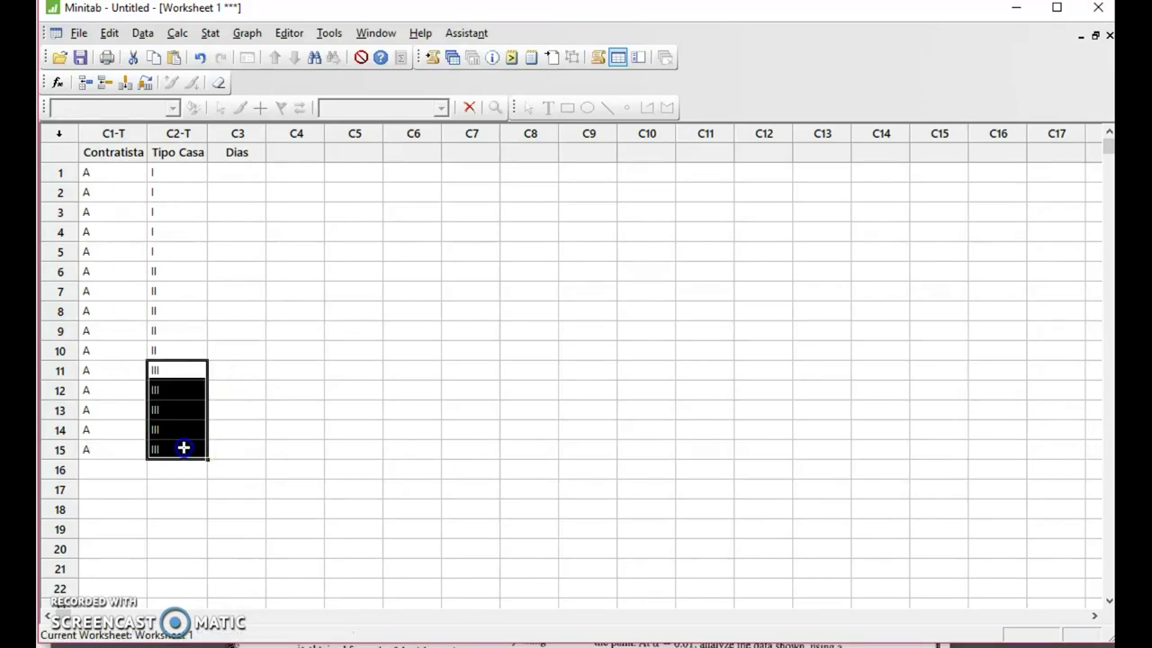
left_click(183, 447)
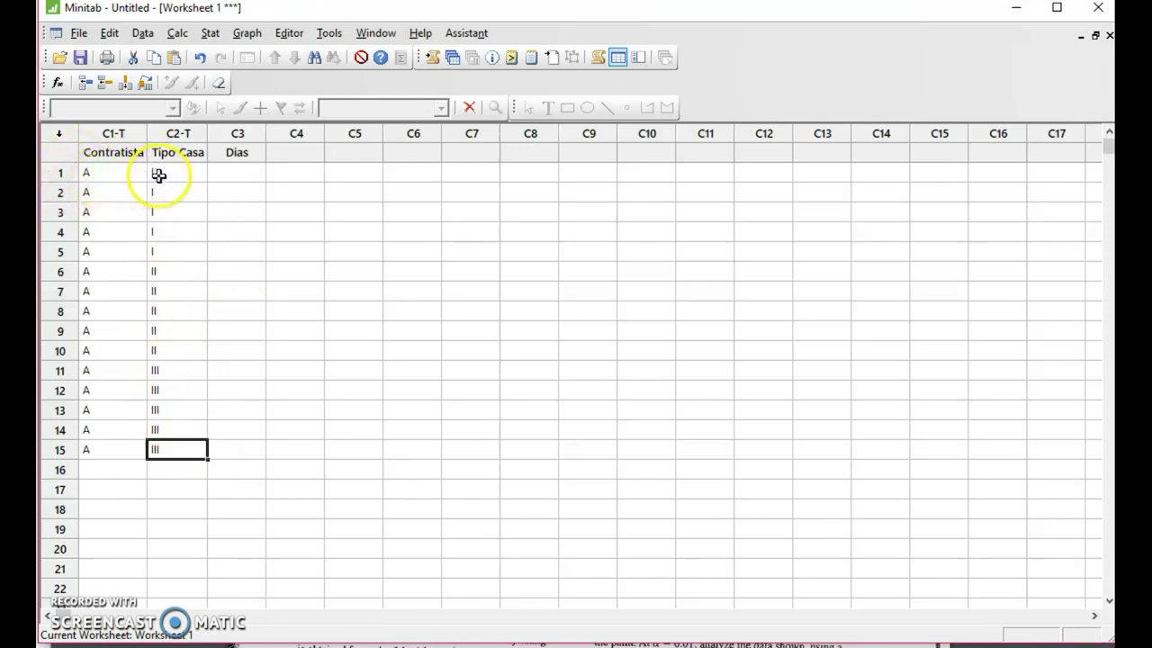
Enter the contractor A, type I times 25, 28, 26, 30 and 31 in rows 1 to 5 of the Dias column.
left_click(233, 175)
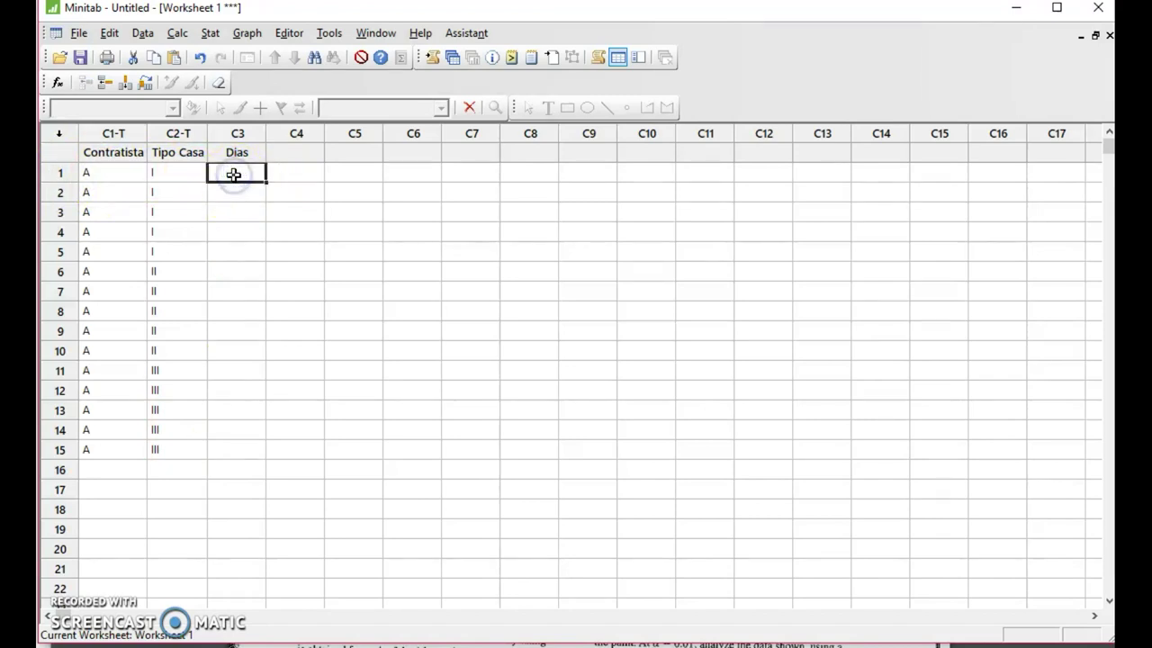
type("25")
key("Return")
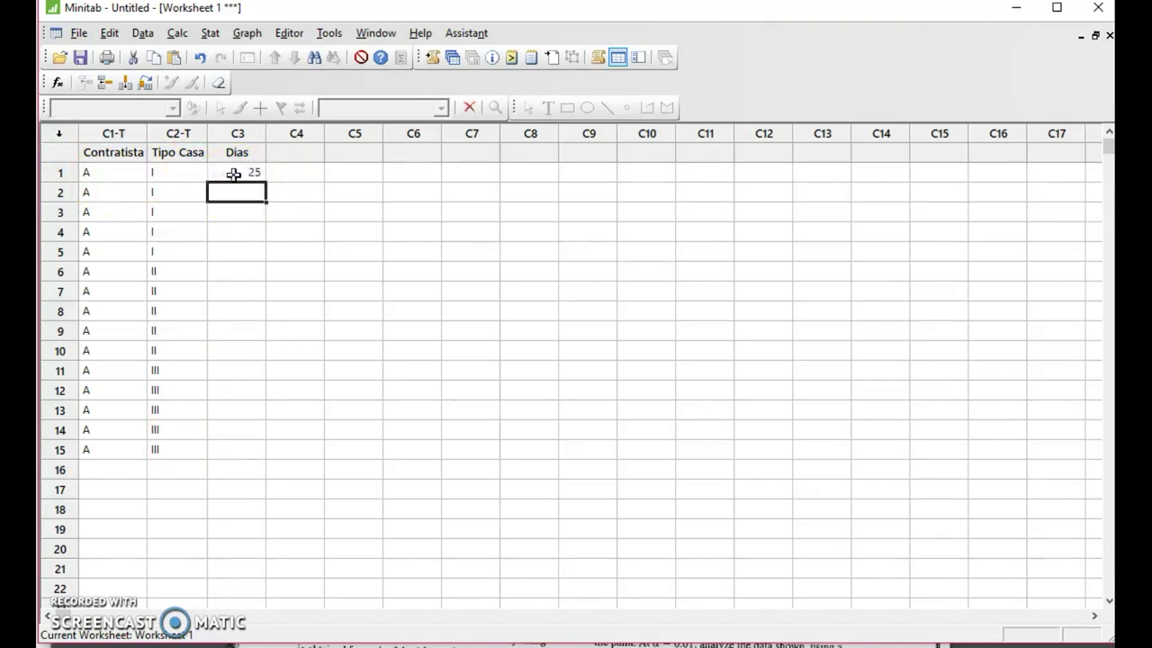
type("28")
key("Return")
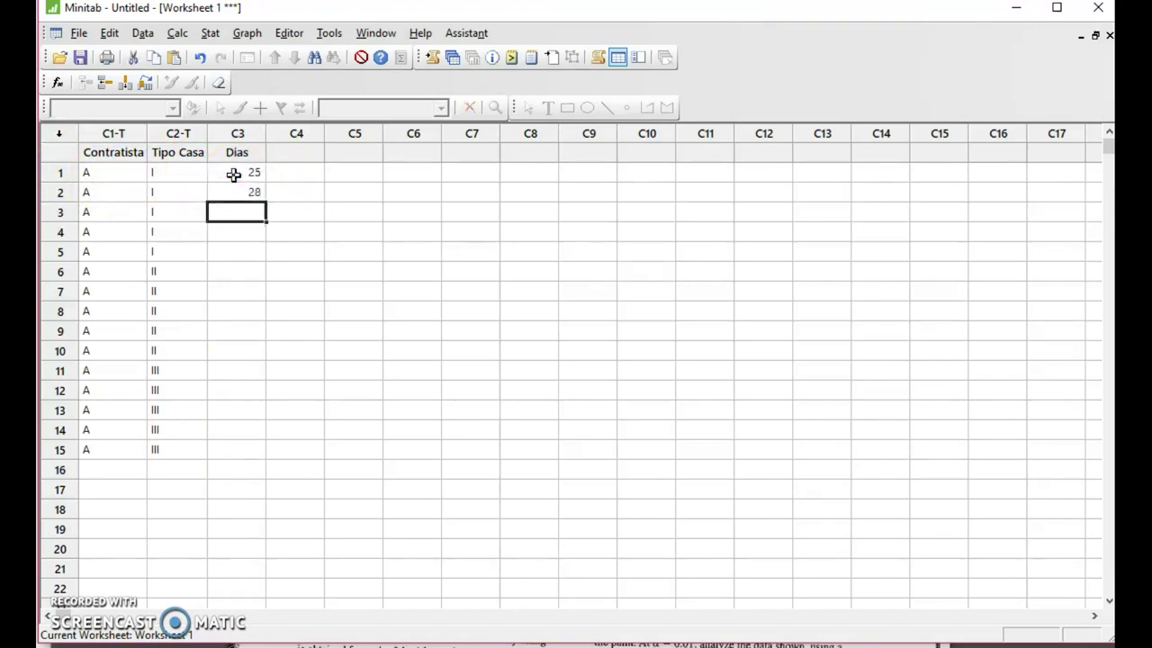
type("26")
key("Return")
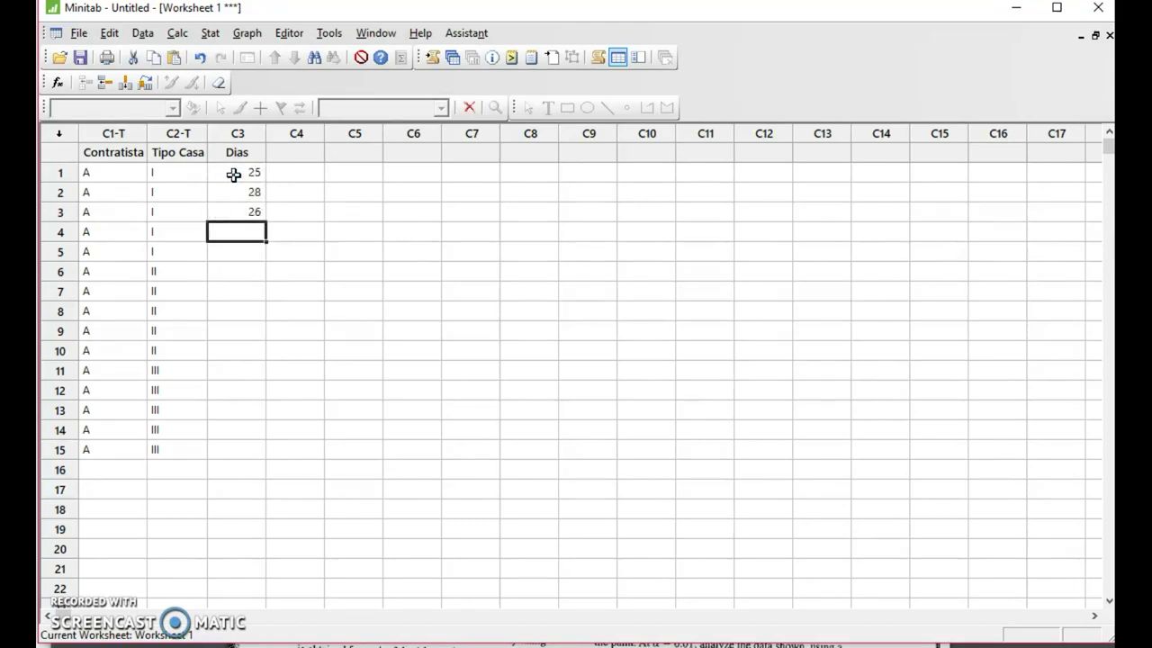
type("30")
key("Return")
type("3")
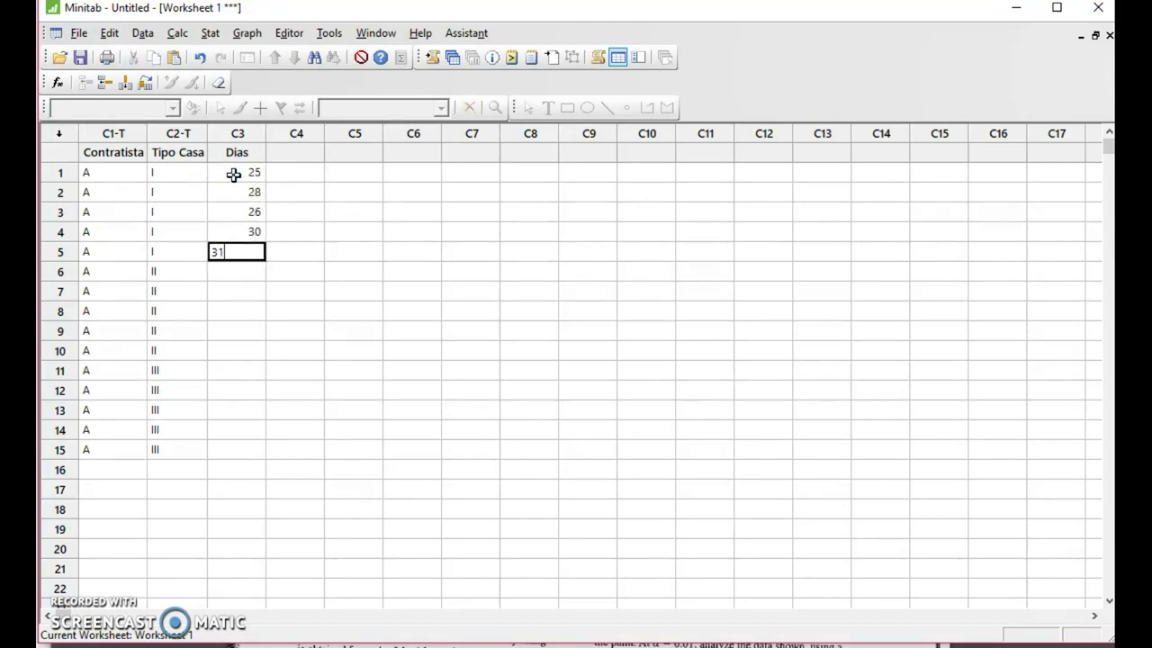
type("1")
key("Return")
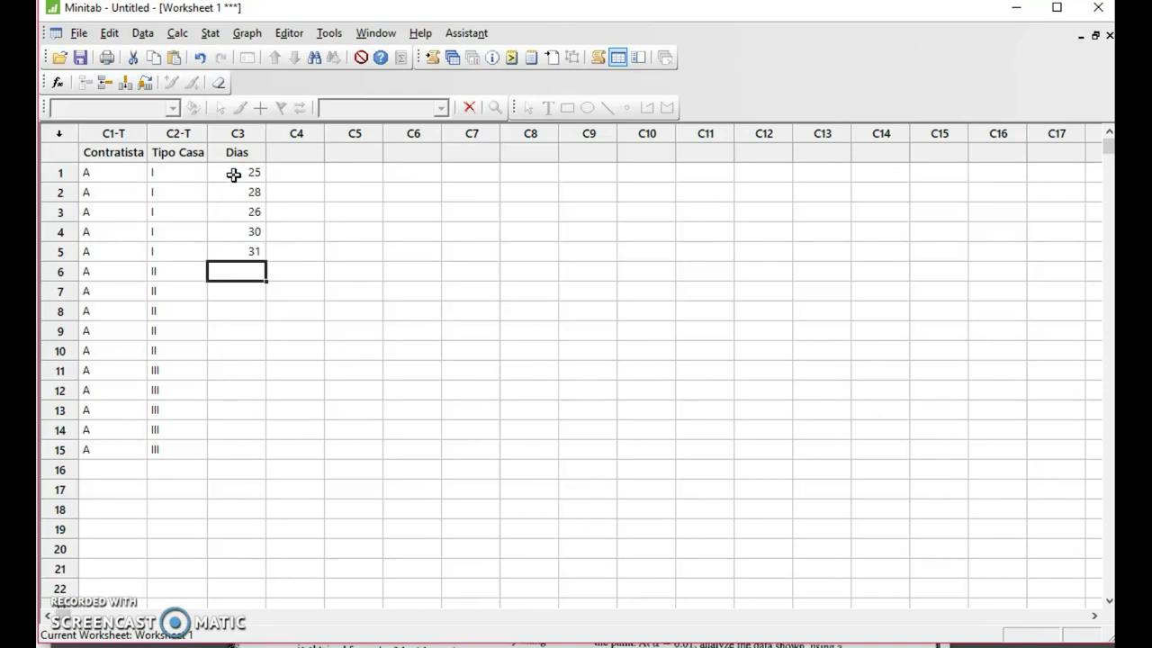
Enter the contractor A, type II times 30, 32, 35, 29 and 31 in rows 6 to 10 of the Dias column.
type("30")
key("Return")
type("32")
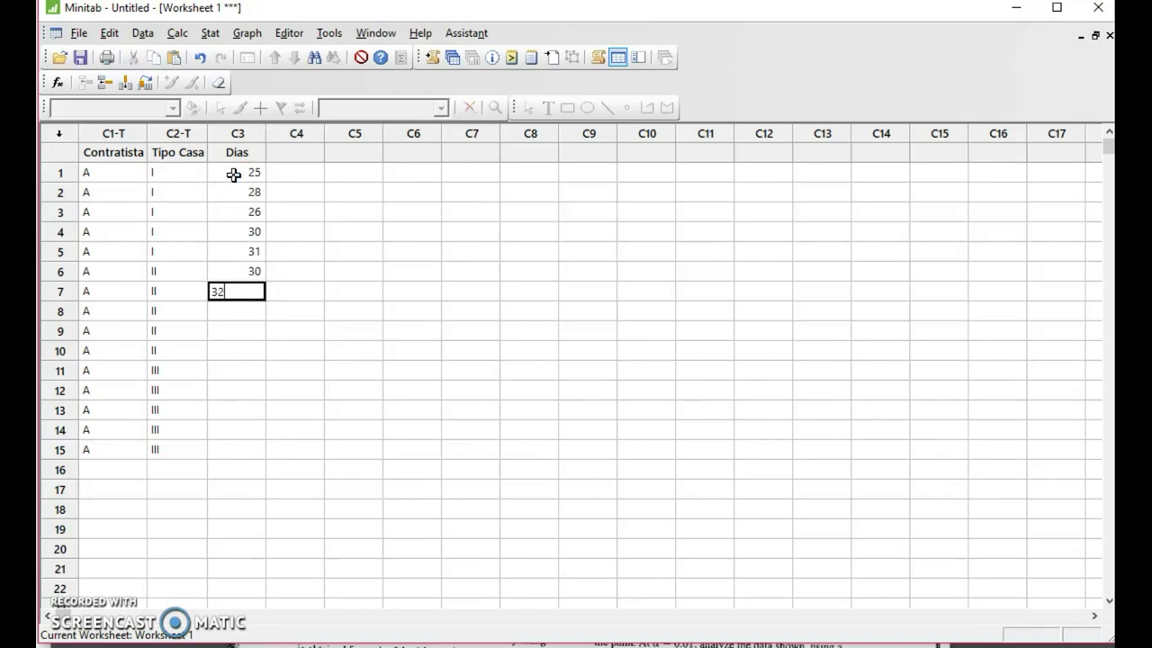
key("Return")
type("35")
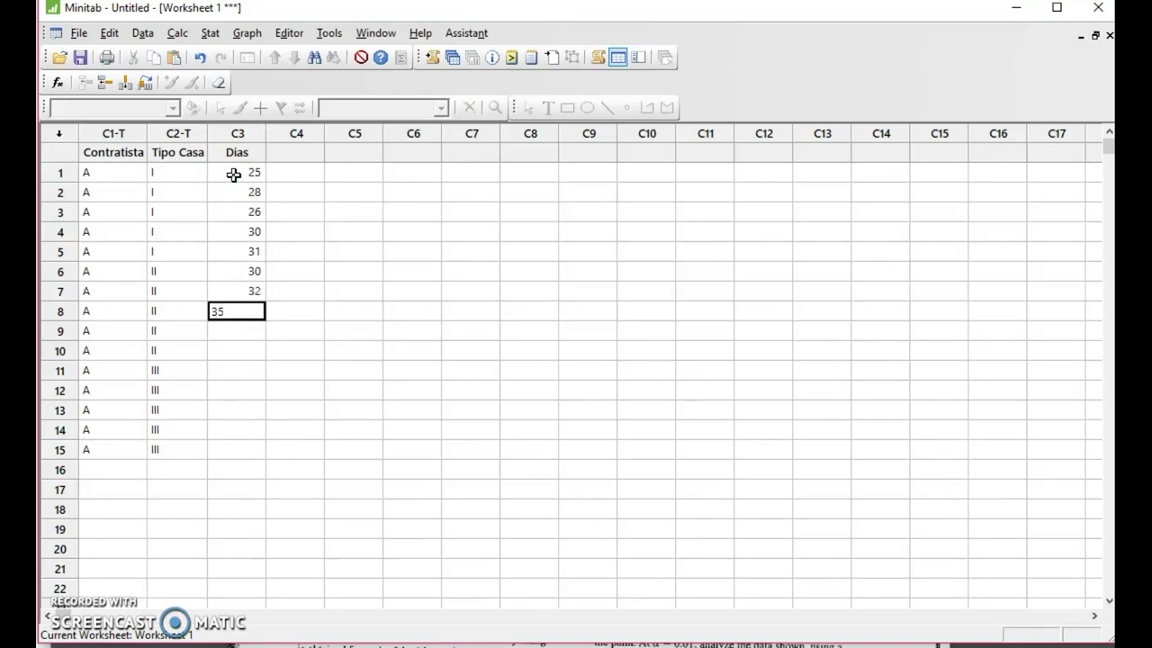
key("Return")
type("29")
key("Return")
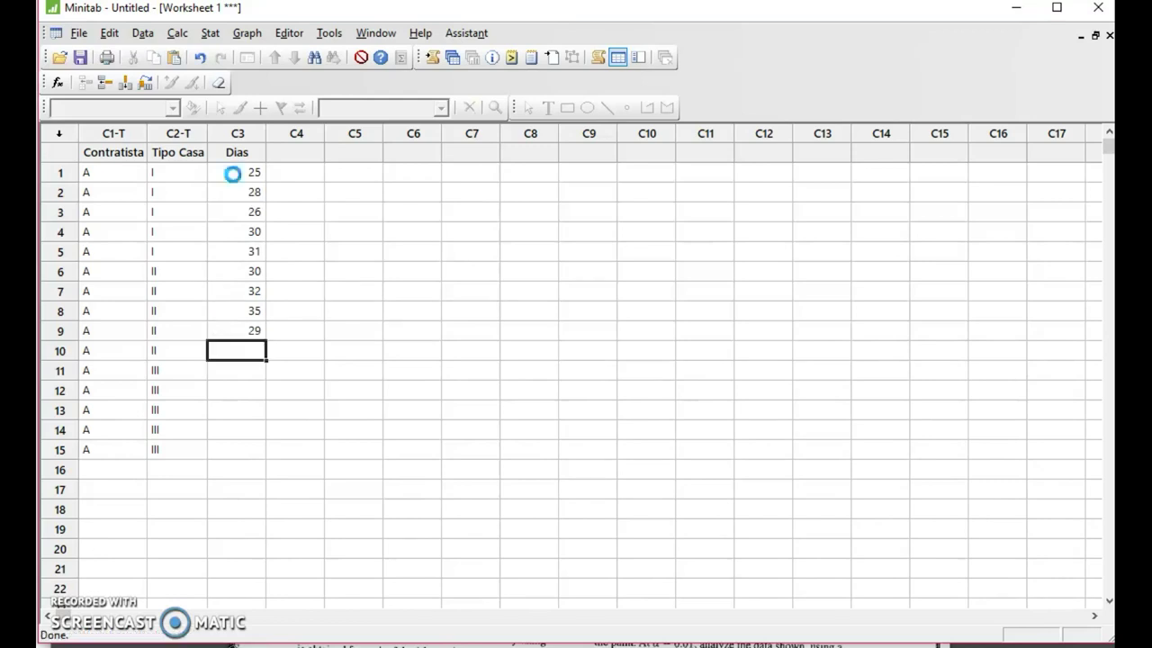
type("31")
key("Return")
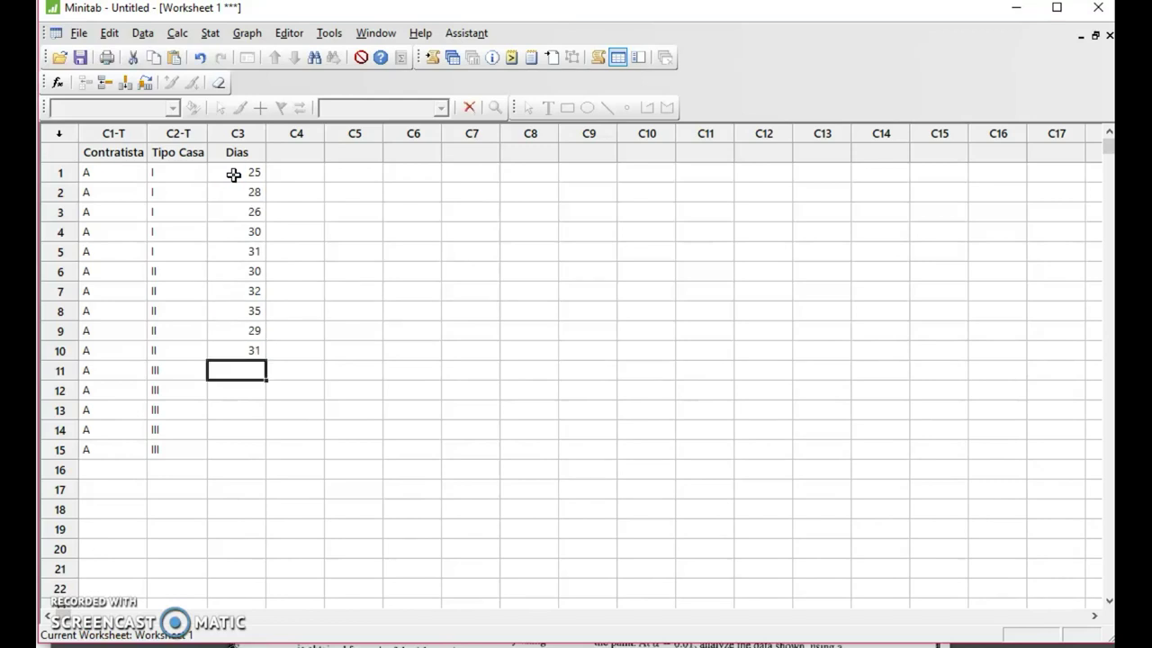
Enter the contractor A, type III times 43, 40, 42, 49 and 48 in rows 11 to 15 of the Dias column.
type("43")
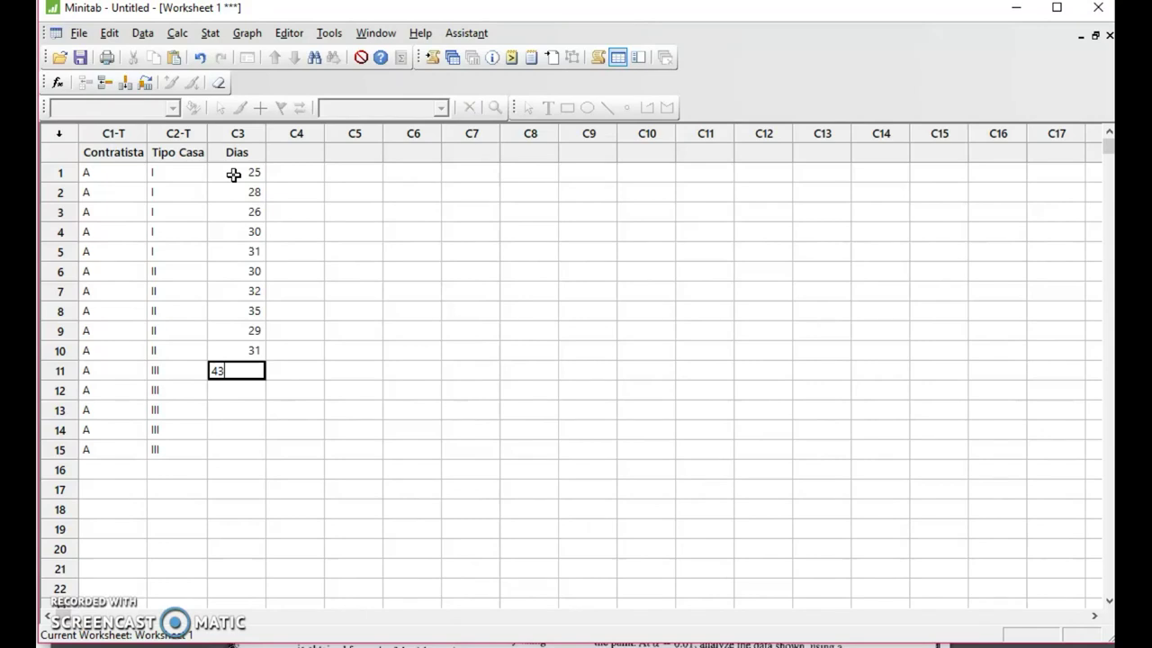
key("Return")
type("40")
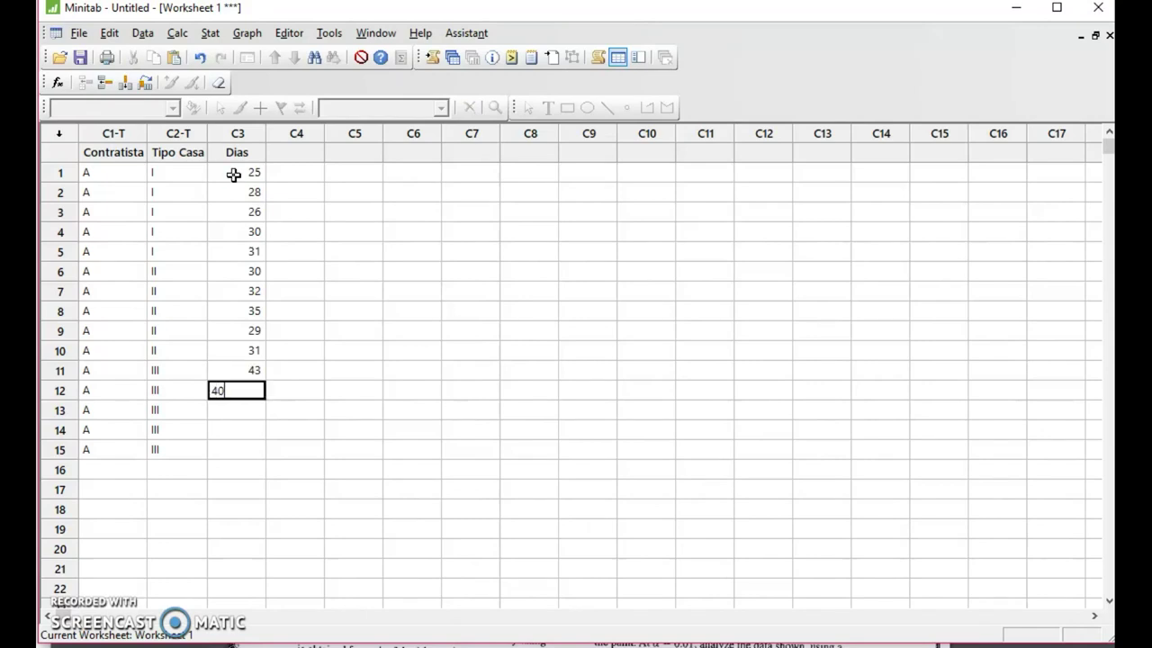
key("Return")
type("42")
key("Return")
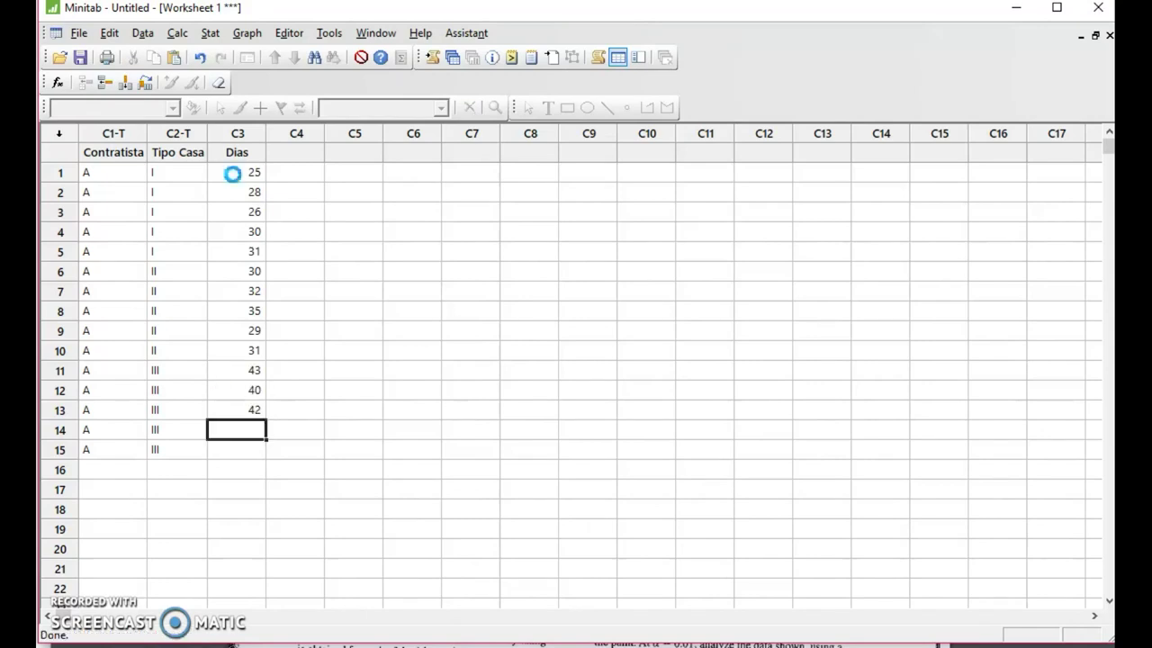
type("49")
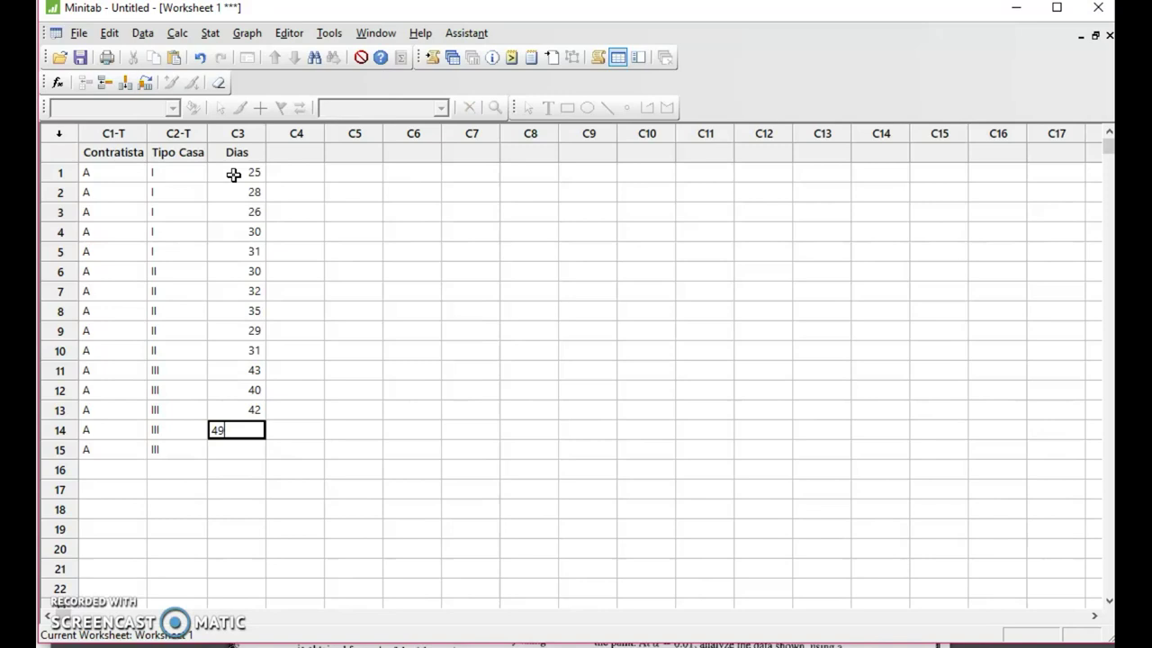
key("Return")
type("48")
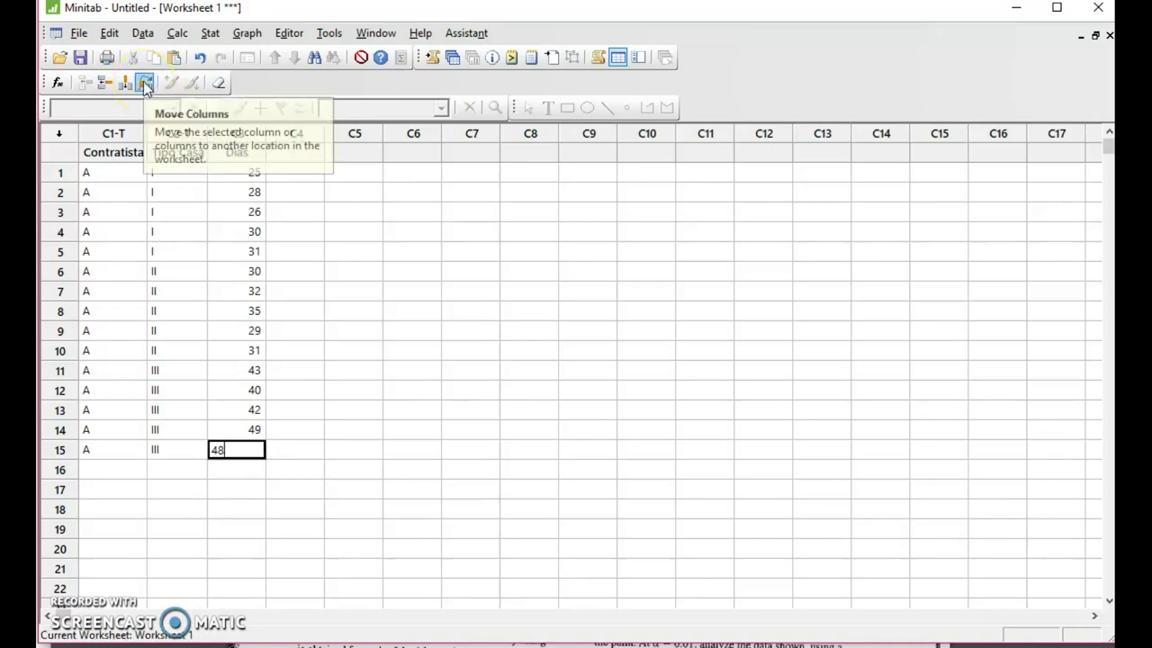
key("Return")
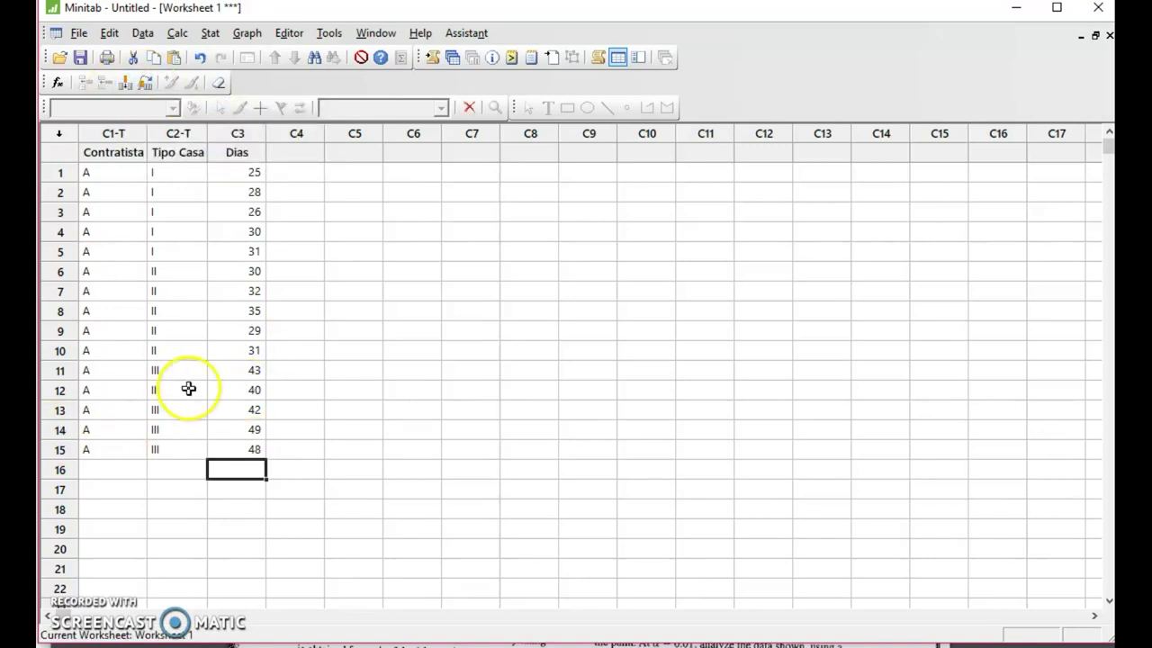
Fill rows 16 to 30 of the Contratista column with contractor B.
left_click(111, 472)
scroll(160, 442, "down", 1)
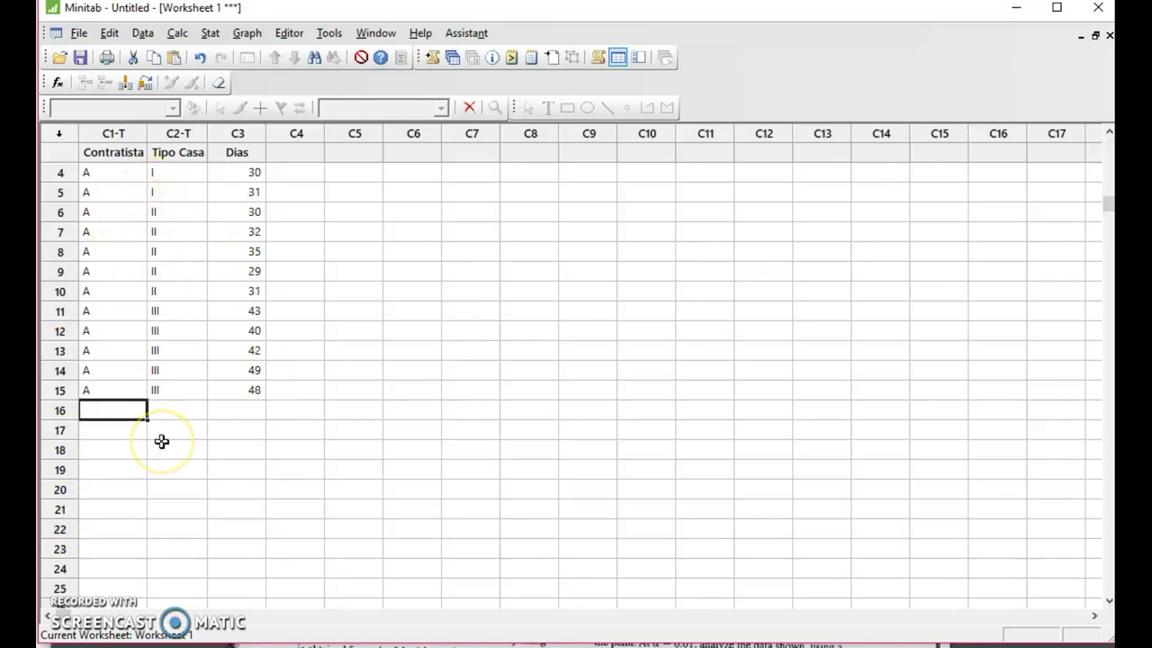
scroll(161, 440, "down", 1)
scroll(161, 439, "down", 1)
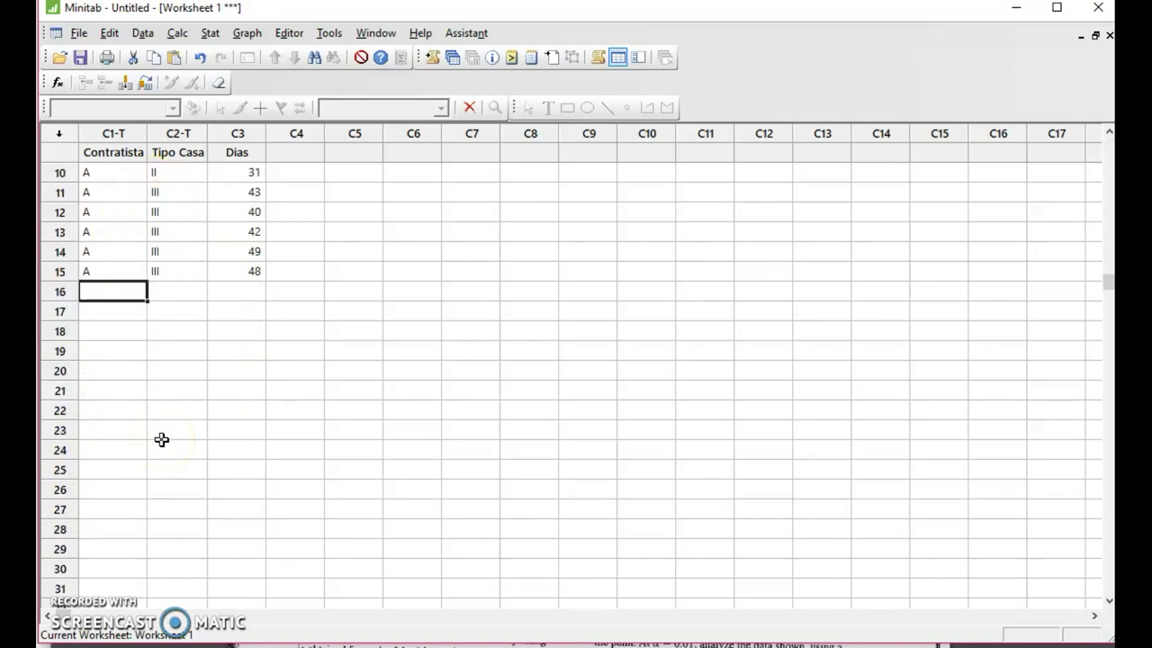
type("B")
left_click(141, 355)
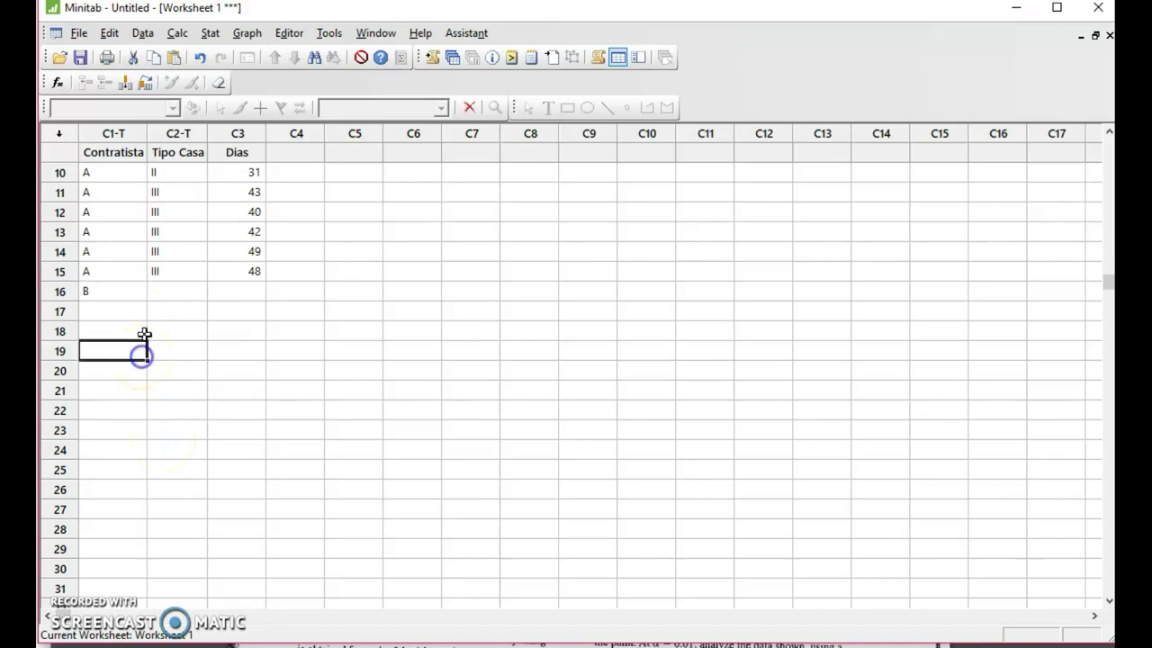
left_click(109, 295)
left_click_drag(142, 299, 155, 573)
Copy the house types in rows 1 to 15 of the Tipo Casa column into rows 16 to 30.
scroll(228, 465, "up", 3)
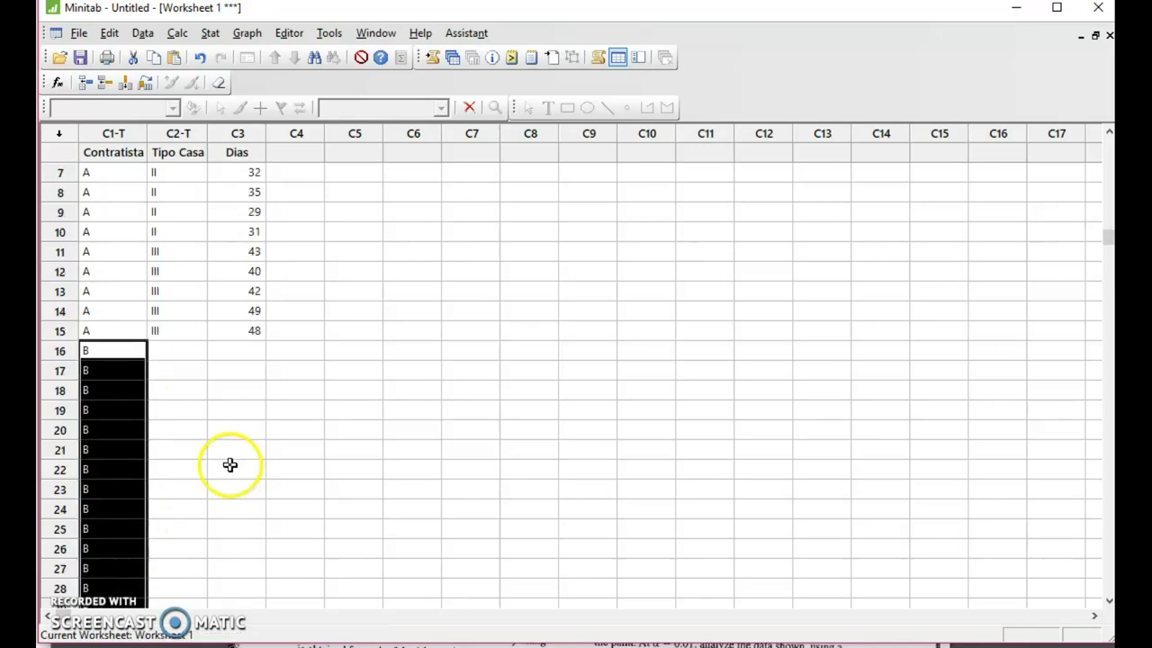
left_click(177, 219)
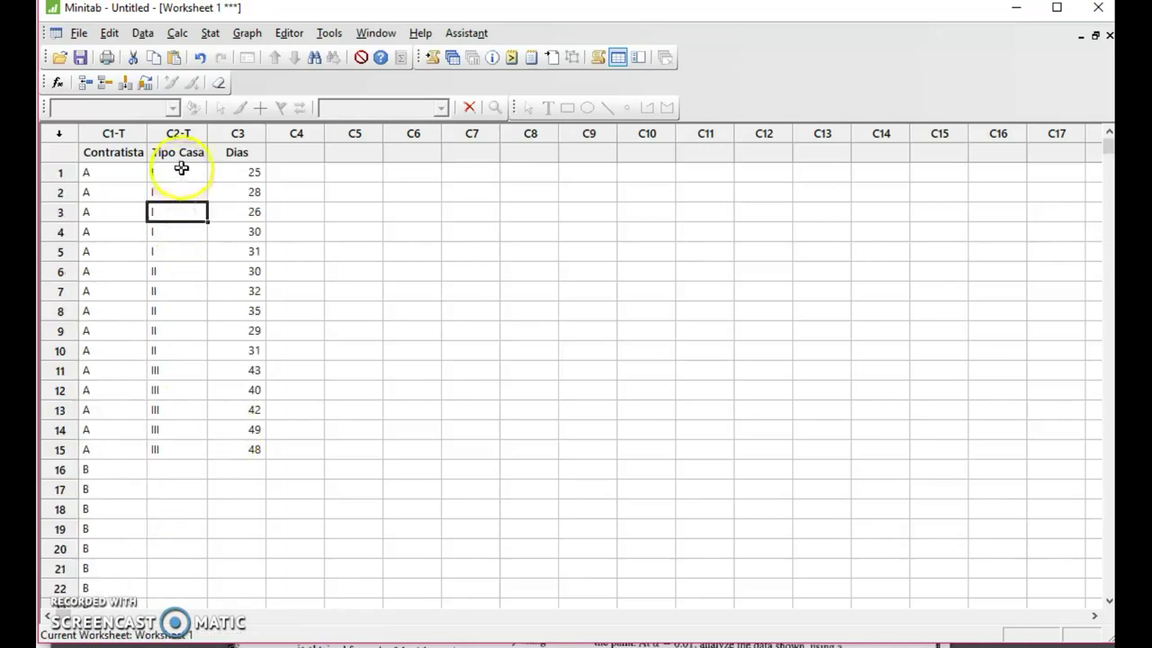
left_click_drag(180, 169, 203, 447)
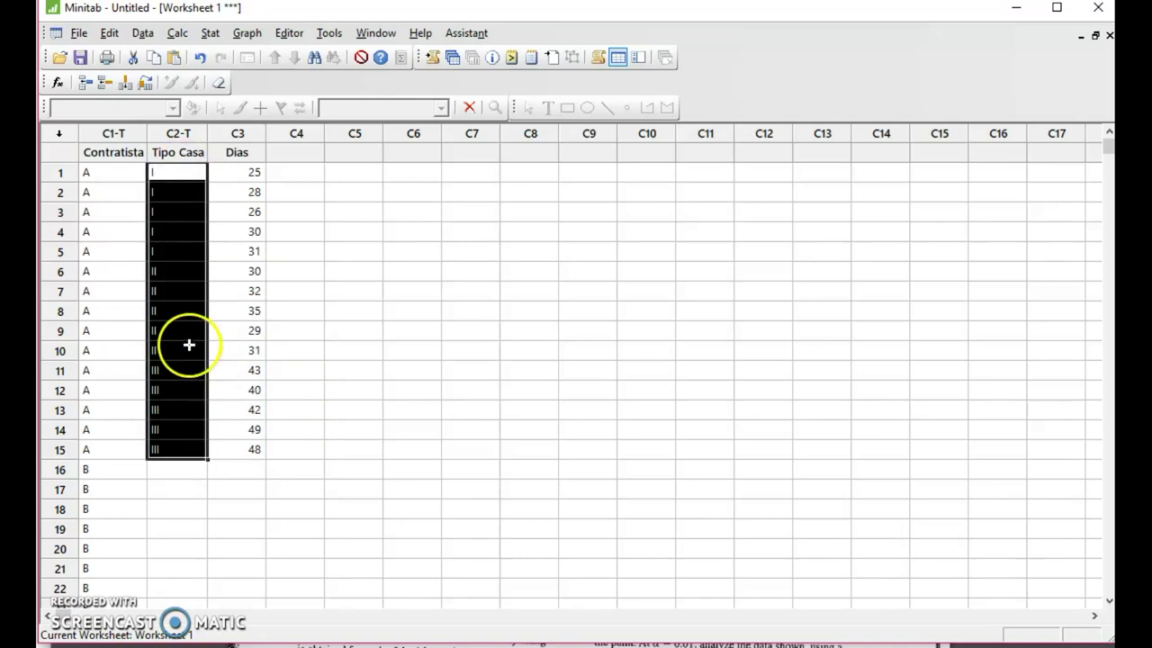
right_click(188, 326)
left_click(251, 428)
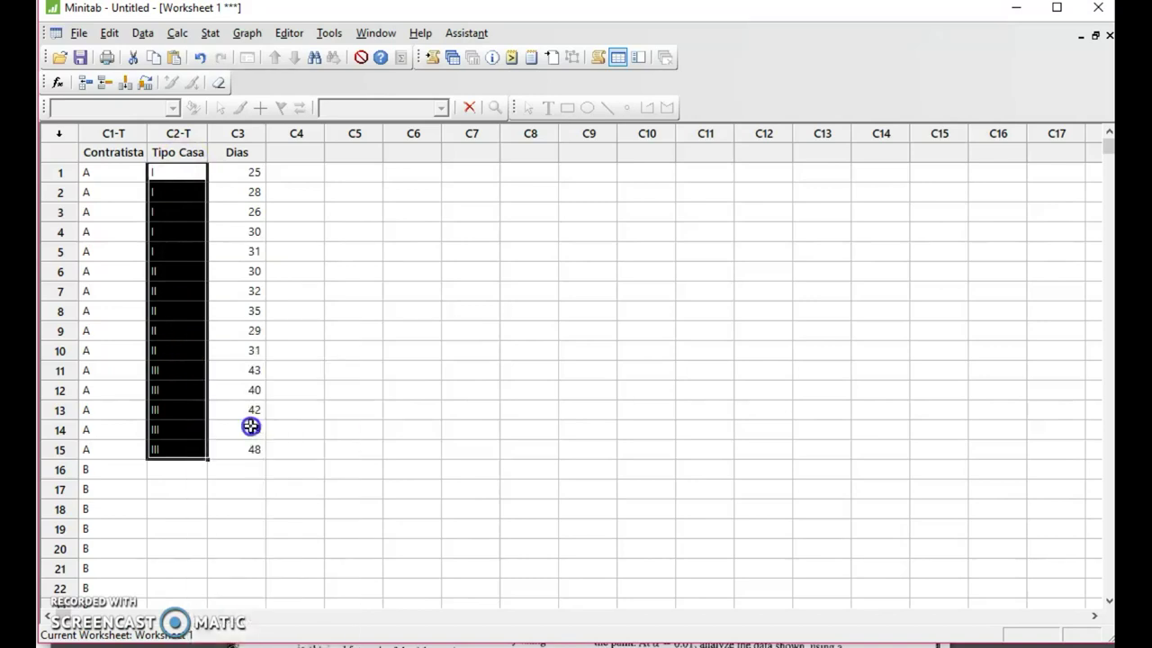
left_click(172, 471)
right_click(172, 471)
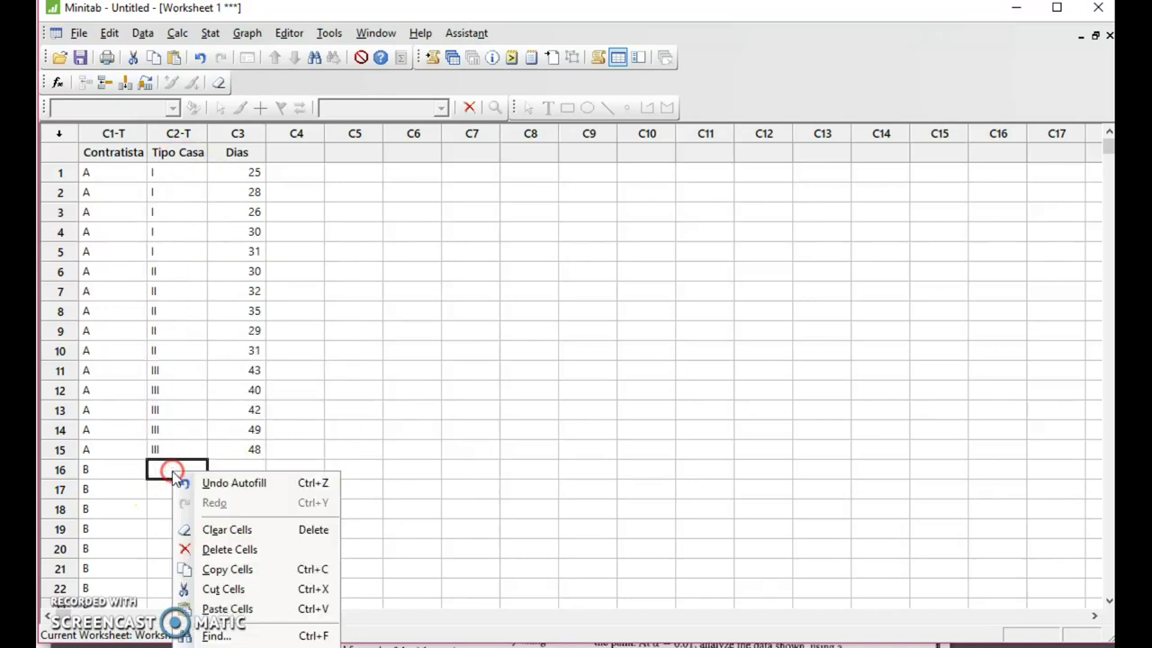
left_click(225, 608)
Enter the contractor B, type I times 15, 18, 22, 21 and 17 in rows 16 to 20 of the Dias column.
left_click(220, 474)
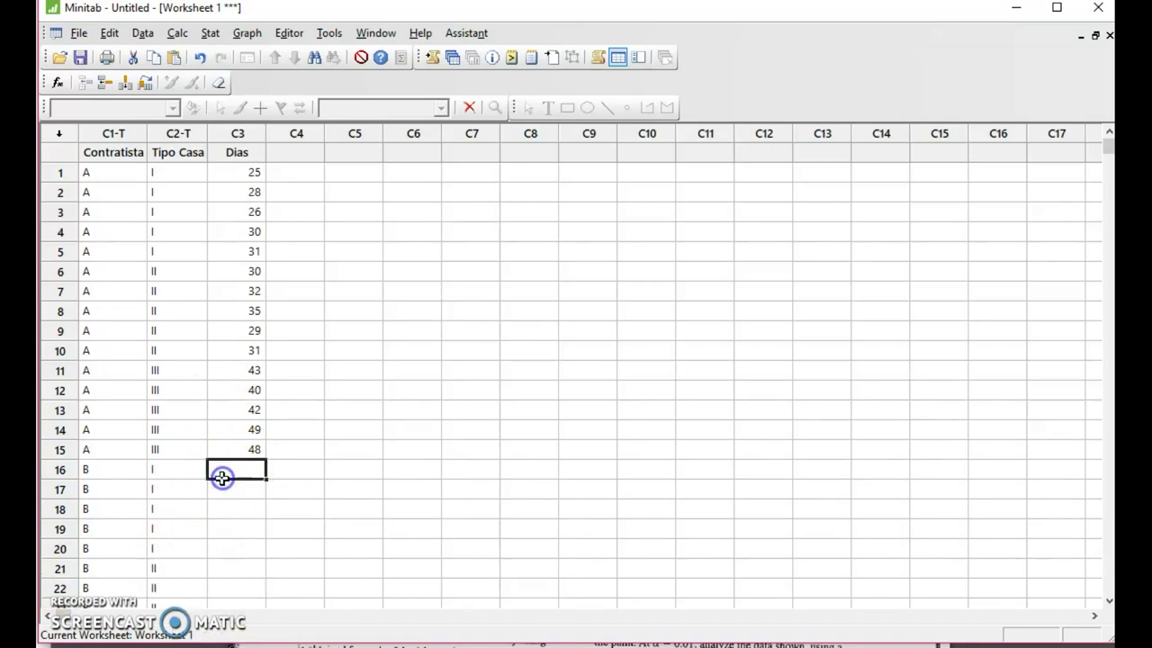
scroll(221, 477, "down", 3)
scroll(205, 449, "down", 1)
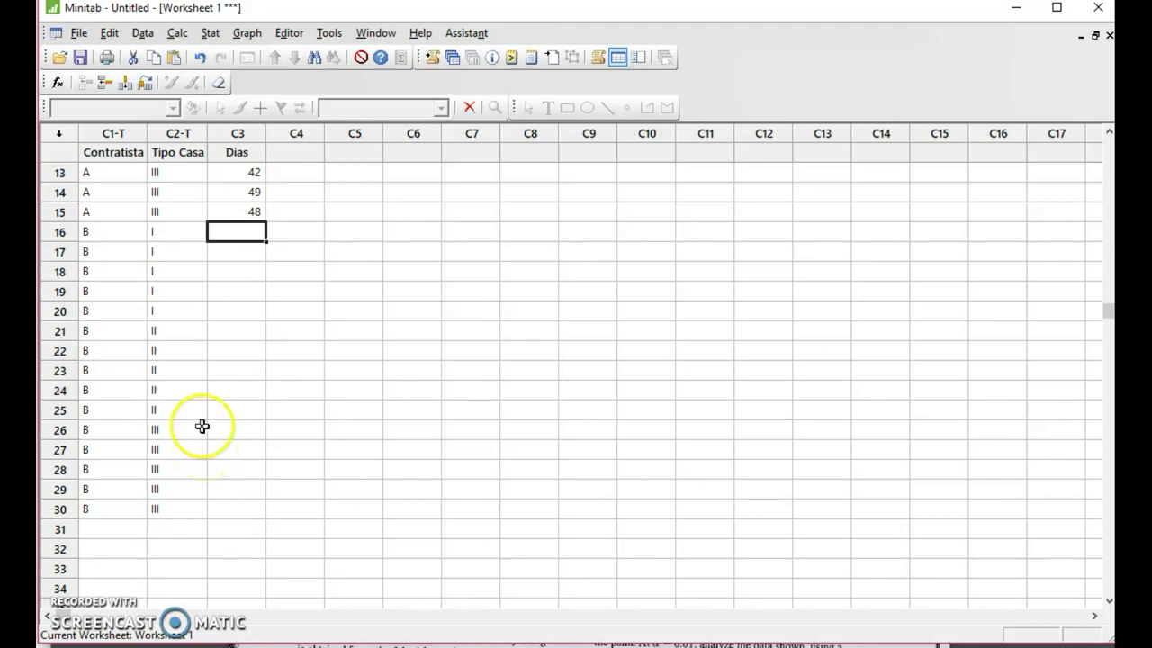
left_click(240, 230)
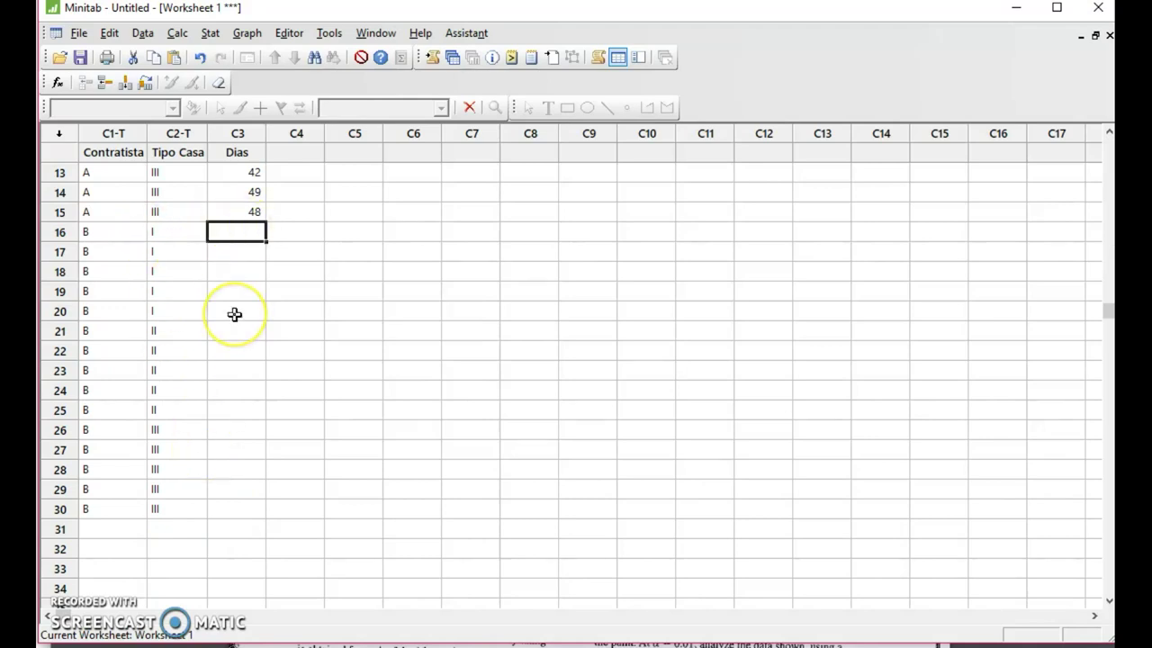
type("15")
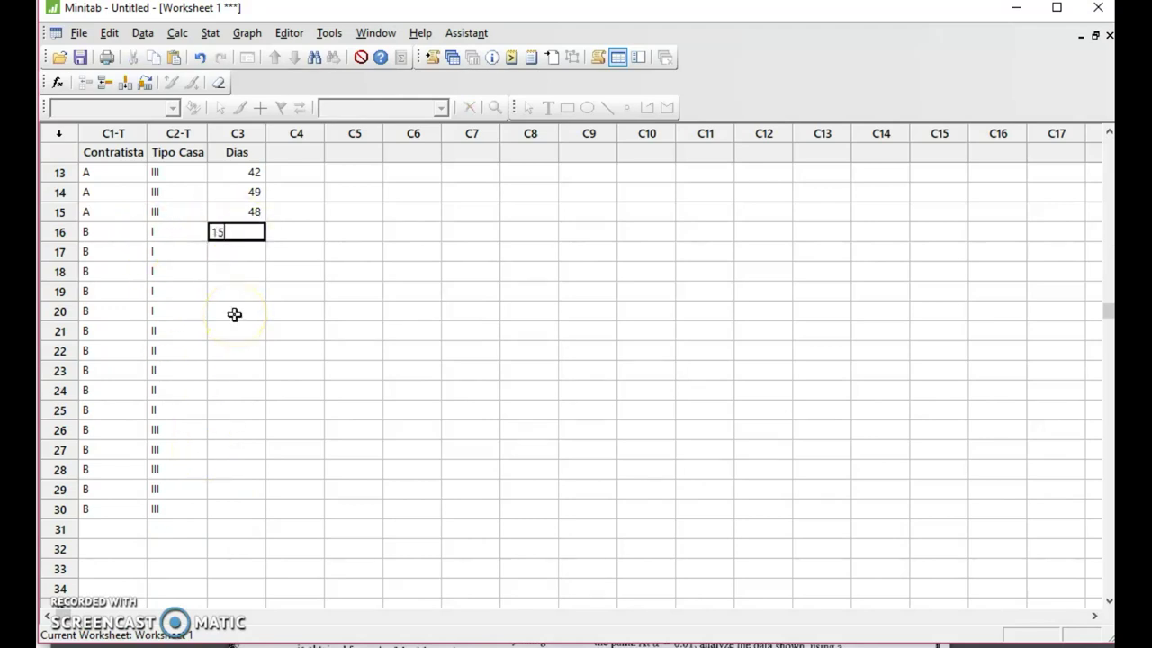
key("Return")
type("1")
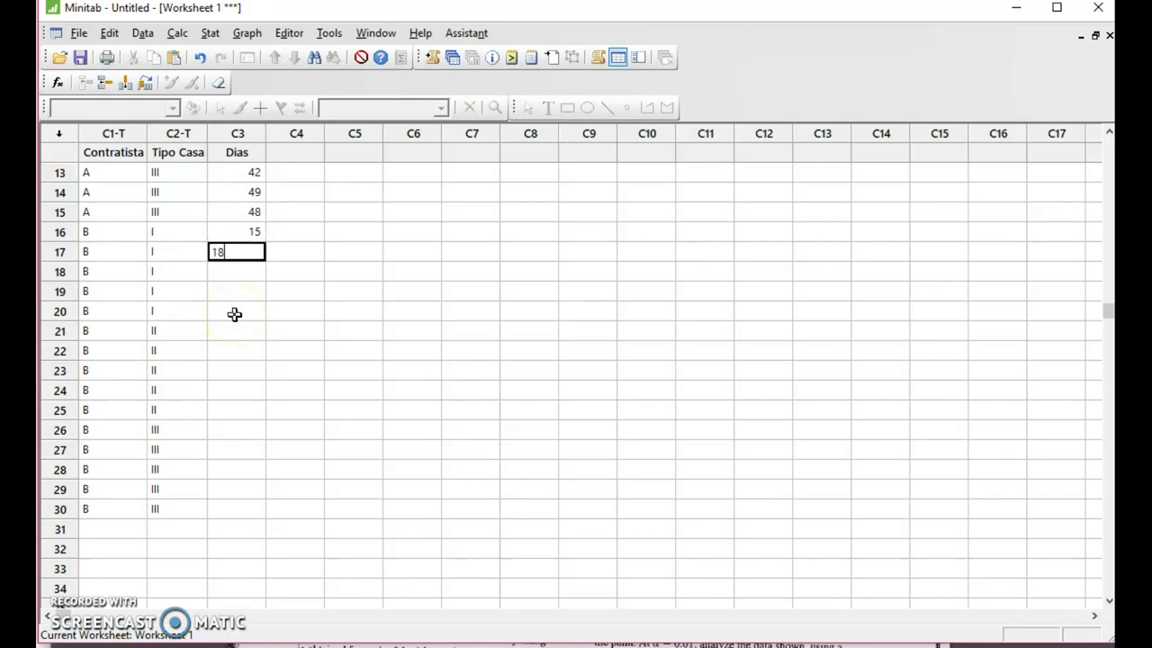
type("8")
key("Return")
type("22")
key("Return")
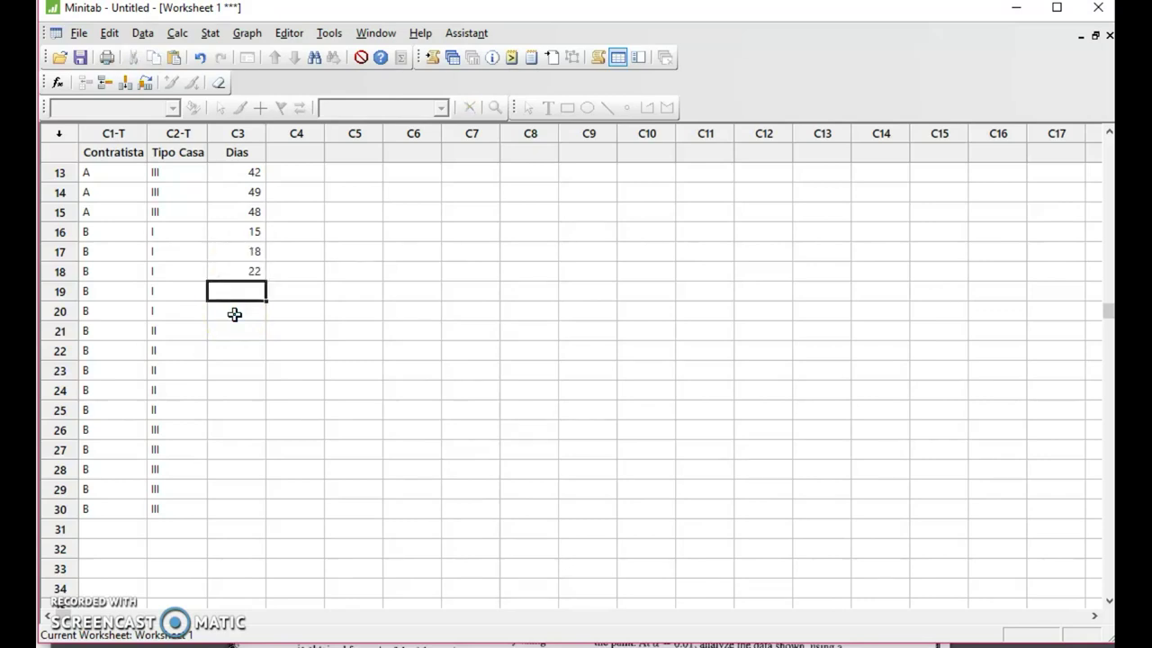
type("21")
key("Return")
type("1")
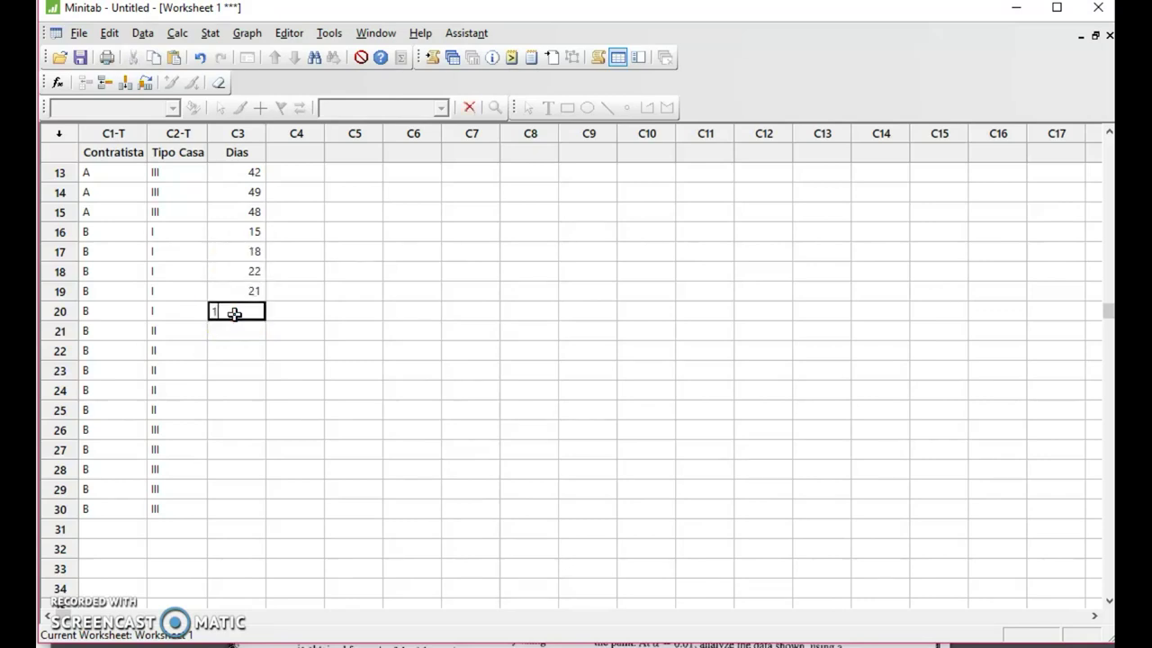
type("7")
key("Return")
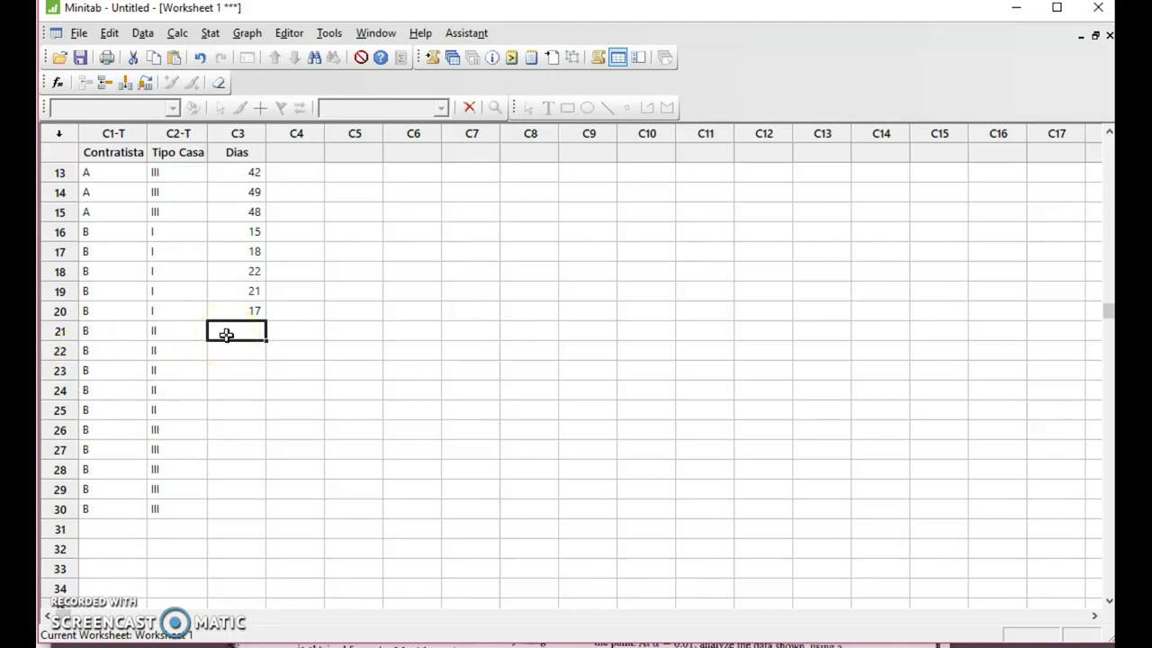
Enter the contractor B, type II times 21, 27, 18, 15 and 19 in rows 21 to 25 of the Dias column.
type("21")
key("Return")
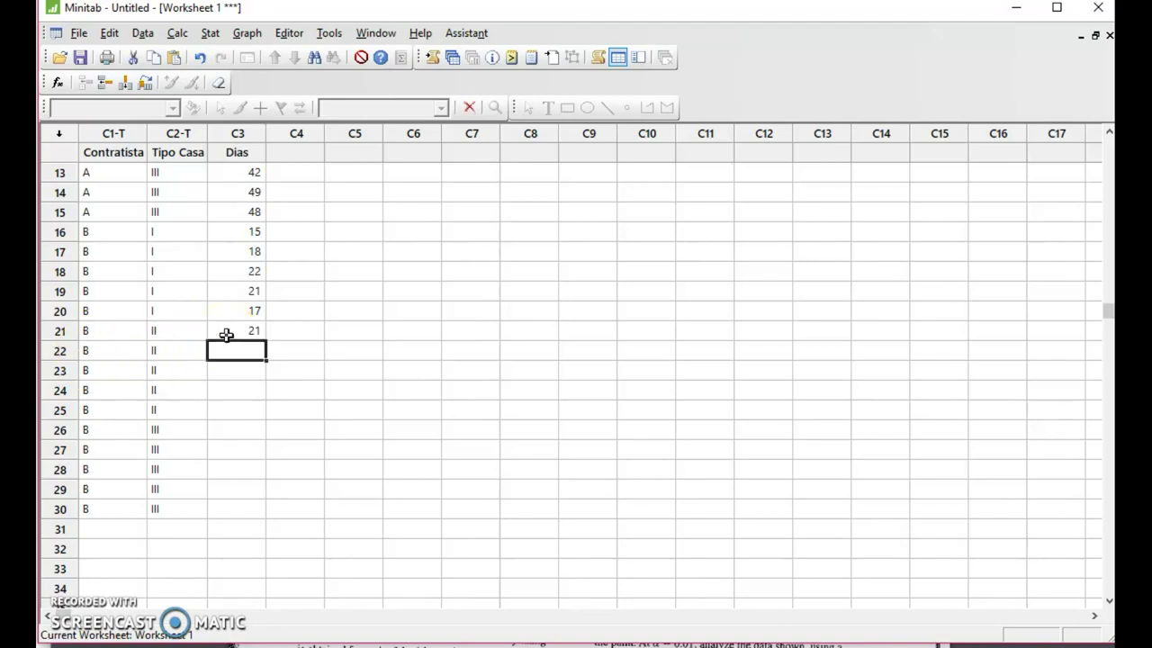
type("27")
key("Return")
type("1")
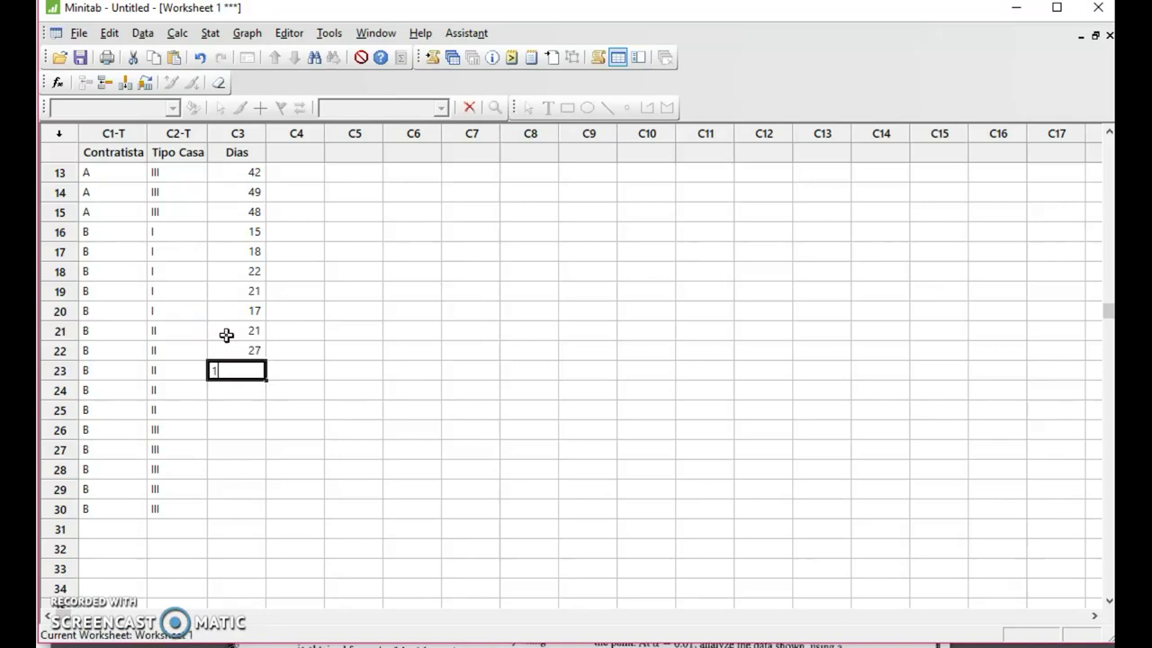
type("8")
key("Return")
type("1")
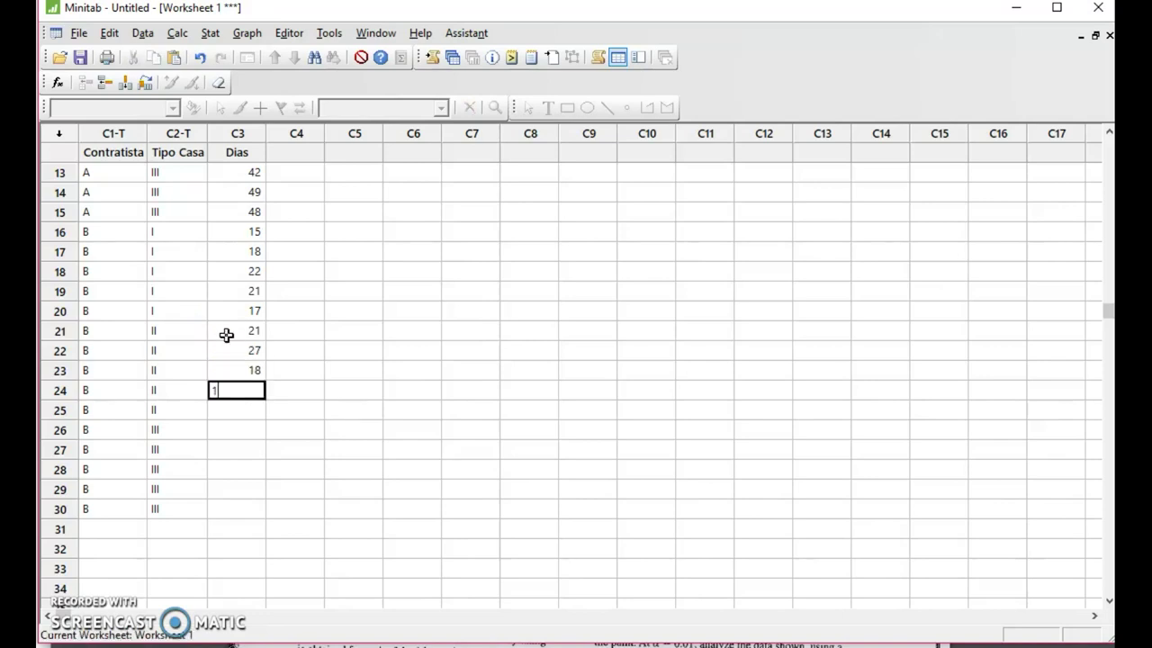
type("5")
key("Return")
type("1")
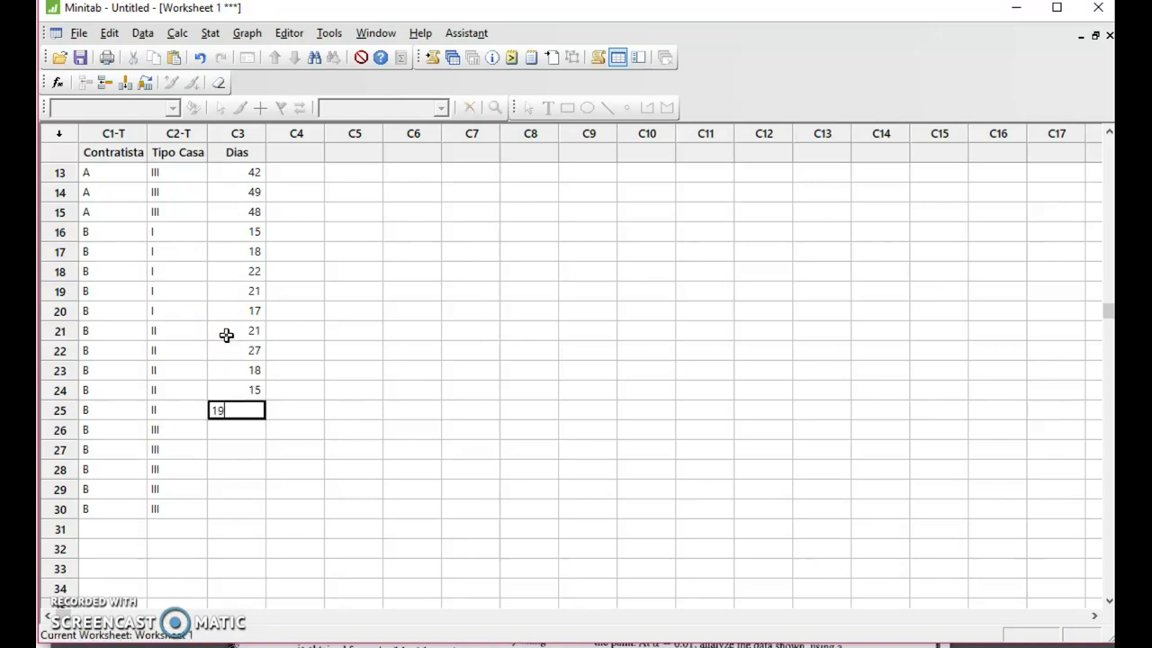
type("9")
key("Return")
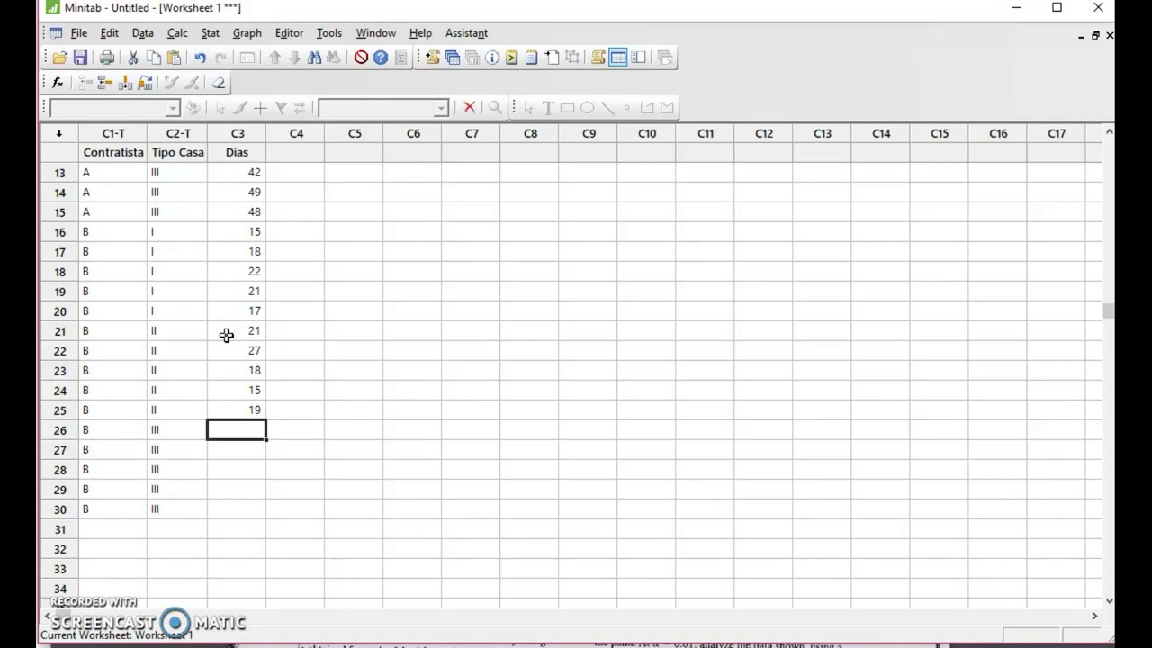
Enter the contractor B, type III times 23, 25, 24, 17 and 13 in rows 26 to 30 of the Dias column.
type("23")
key("Return")
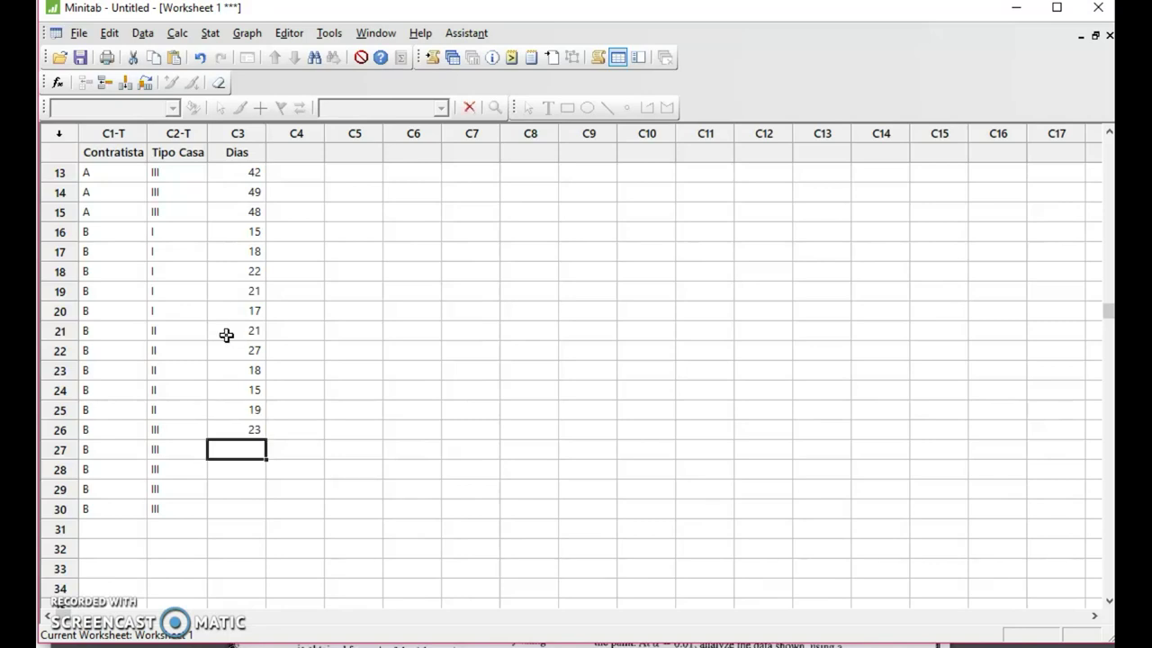
type("25")
key("Return")
type("24")
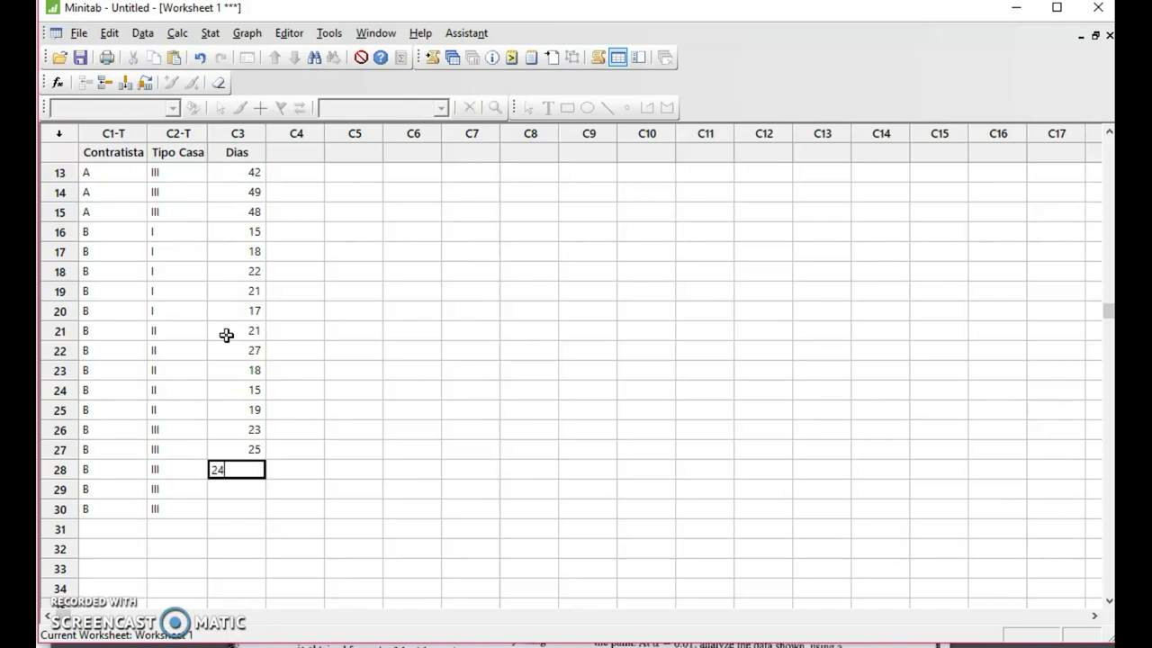
key("Return")
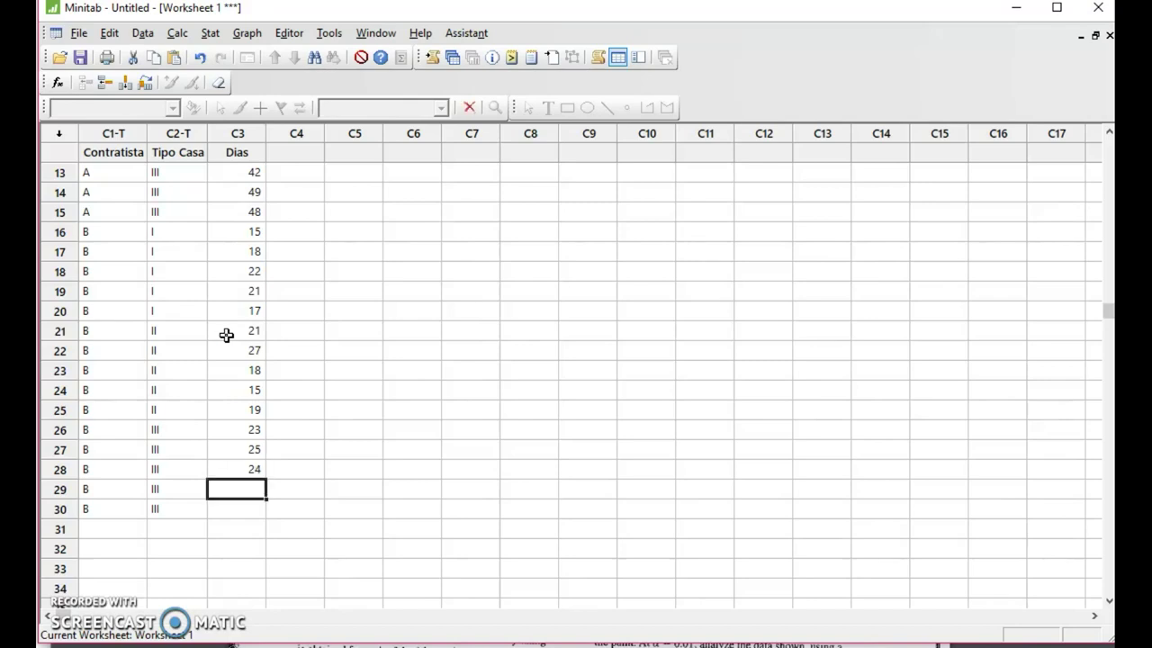
type("1")
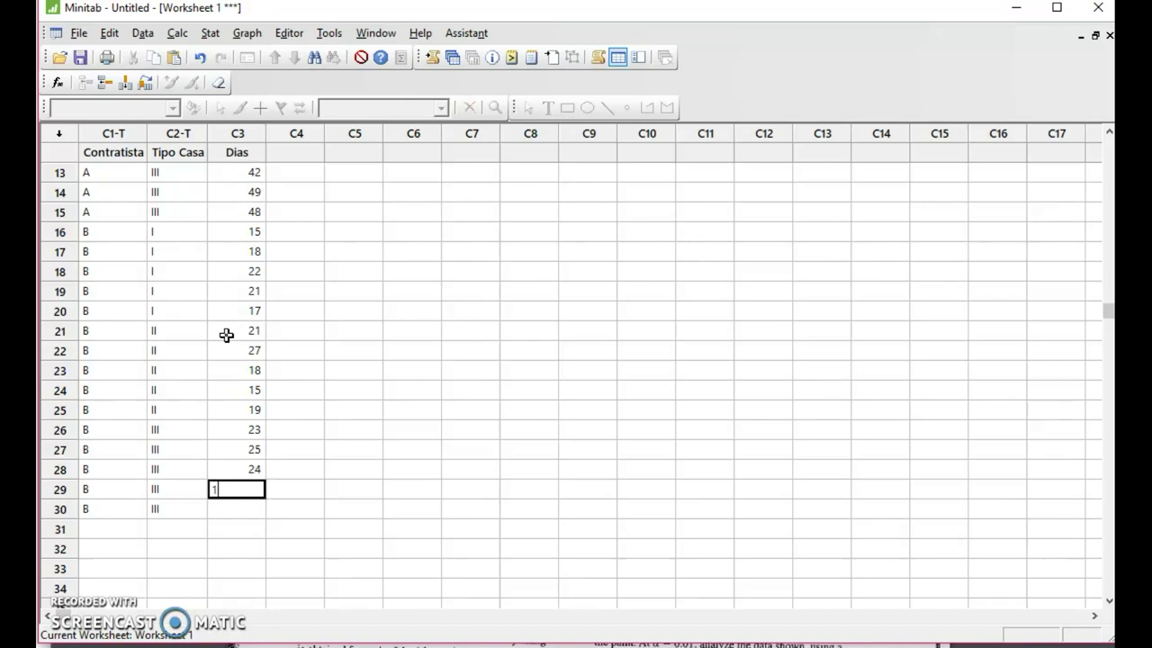
type("7")
key("Return")
type("1")
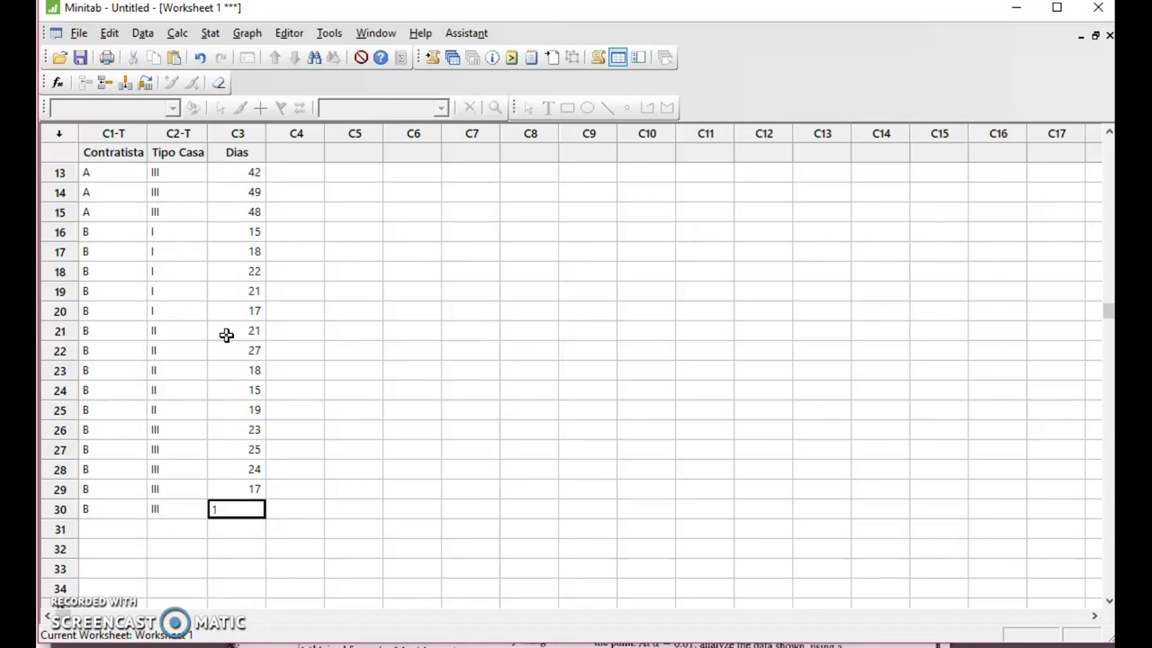
type("3")
key("Return")
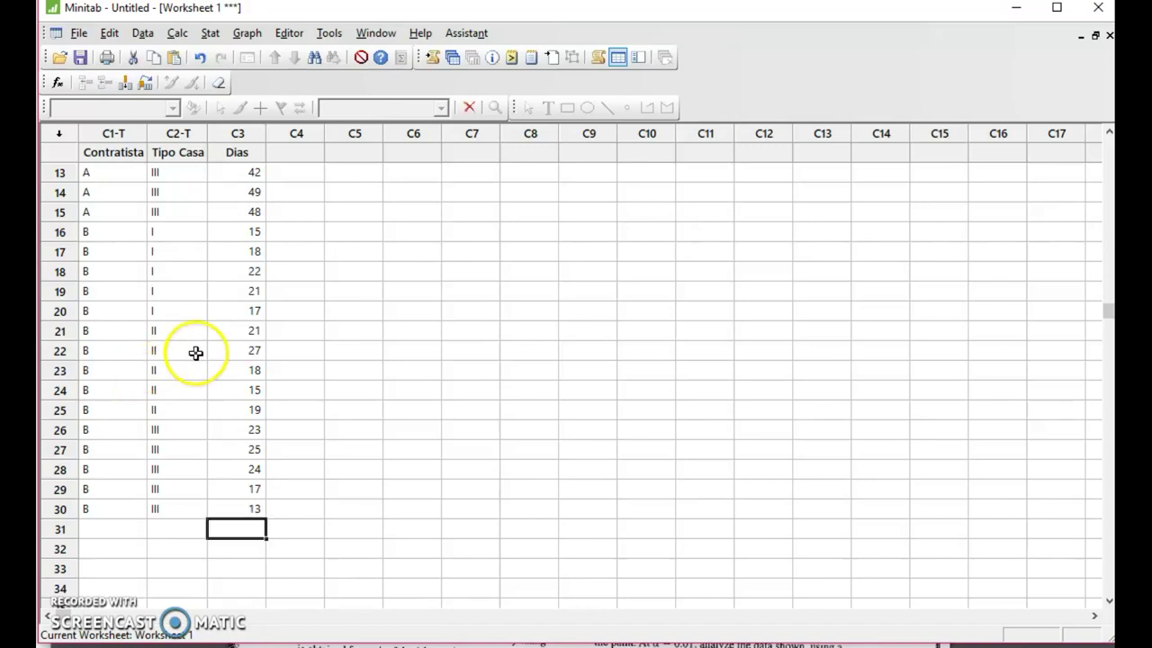
Review the worksheet from its first row and switch to Two-Way-Anova.pdf in the browser to check the Exercise 12 data.
scroll(216, 368, "up", 4)
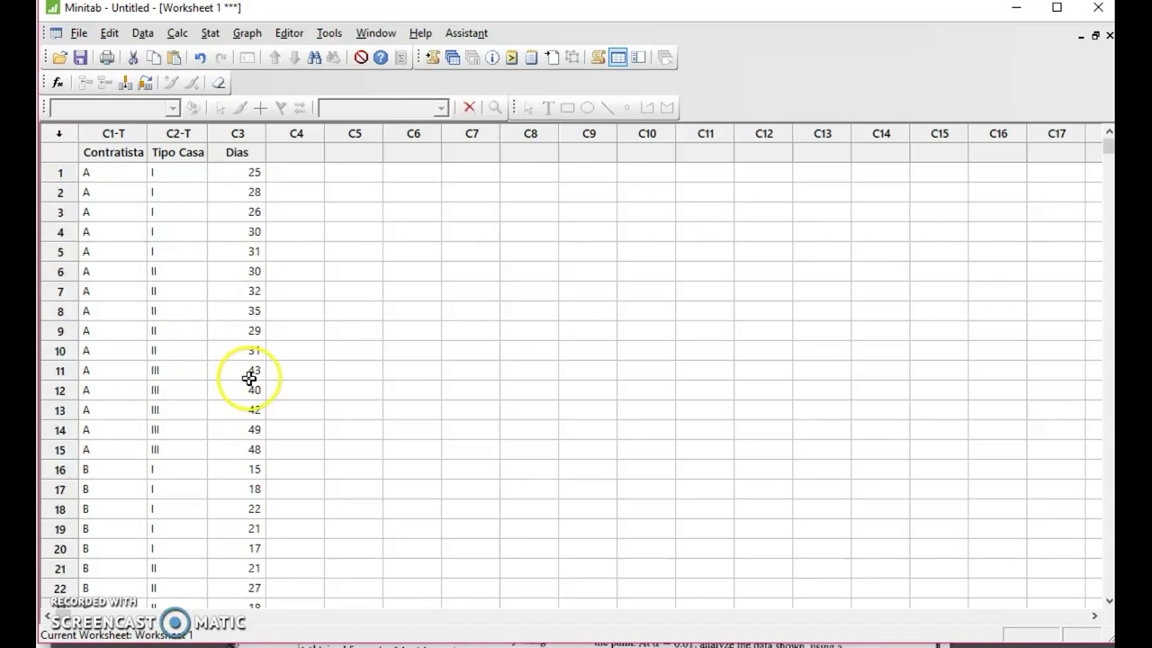
left_click(612, 642)
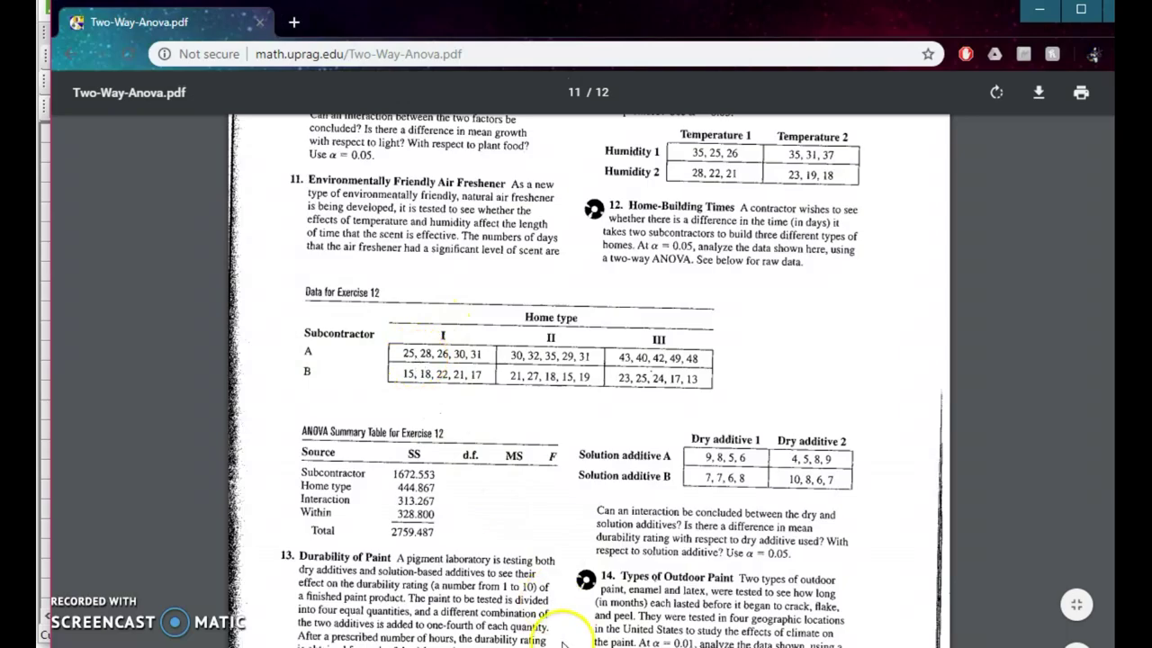
Compare the Exercise 12 data in Two-Way-Anova.pdf with the Contratista, Tipo Casa and Dias columns of the Minitab worksheet.
key("alt+Tab")
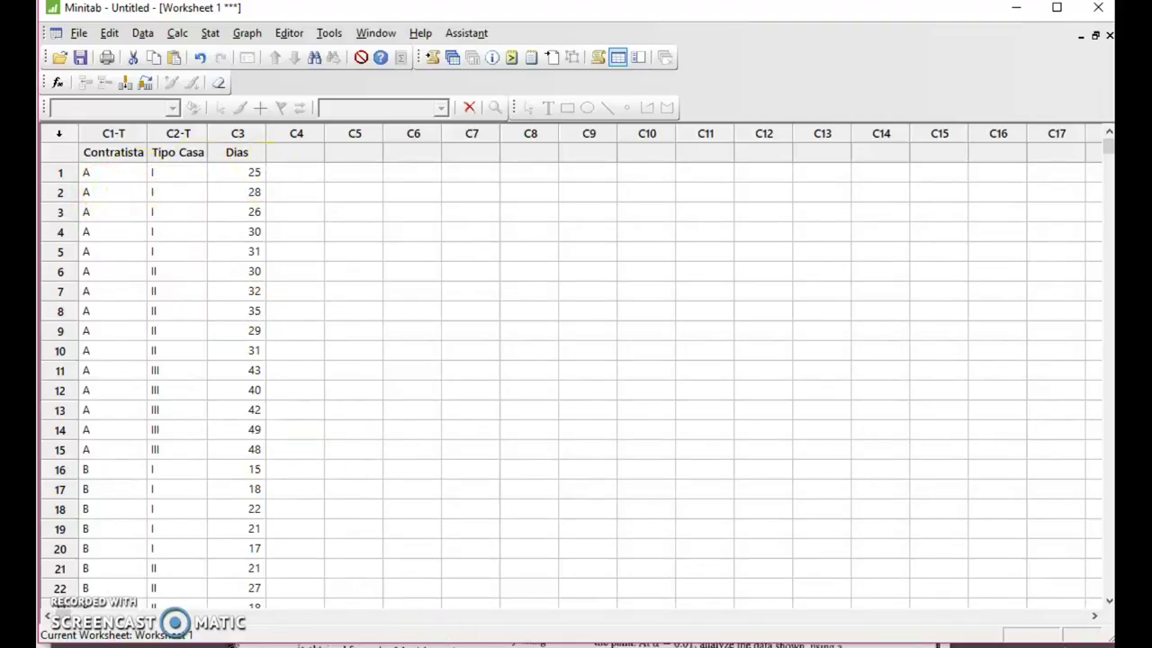
key("alt+Tab")
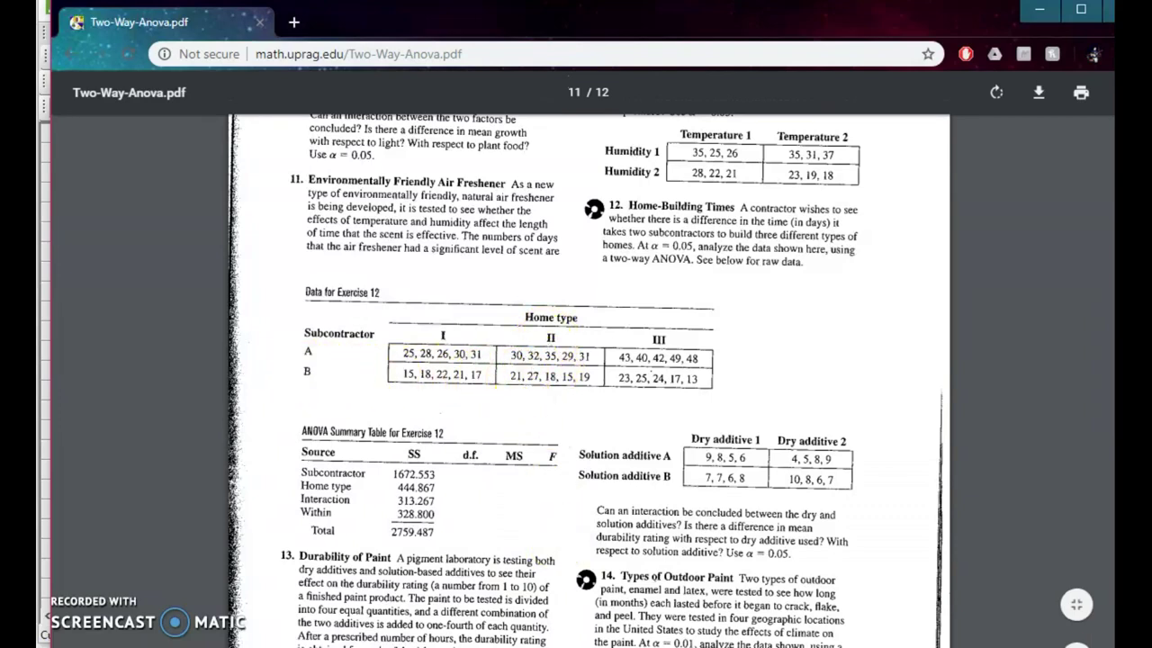
key("alt+Tab")
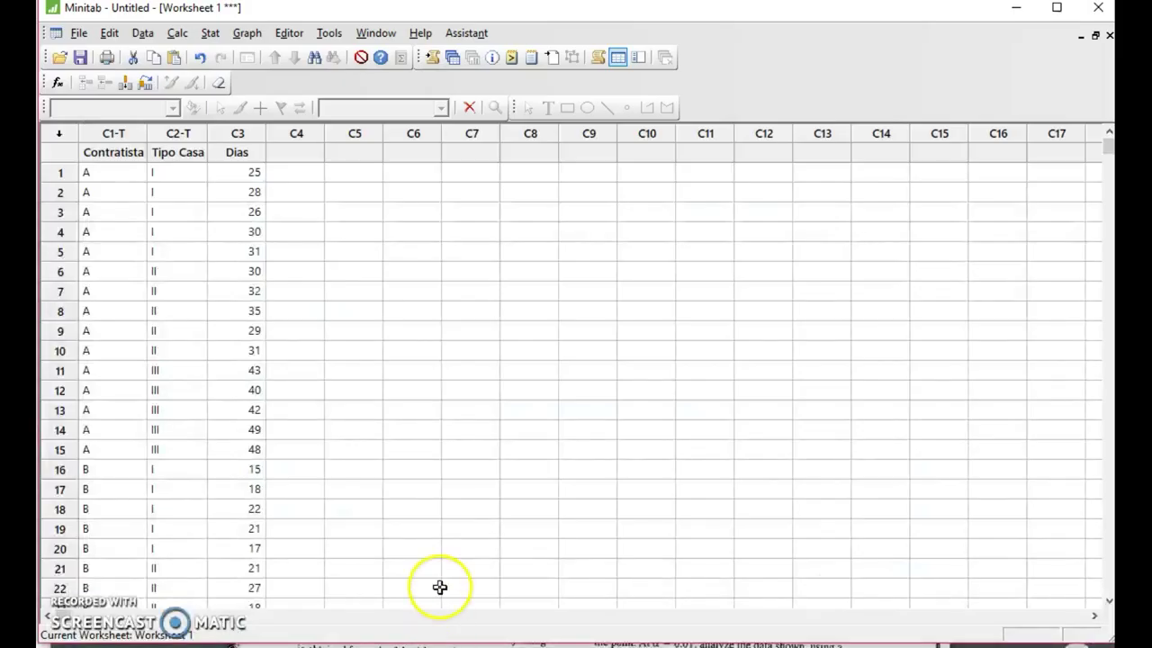
scroll(104, 486, "down", 1)
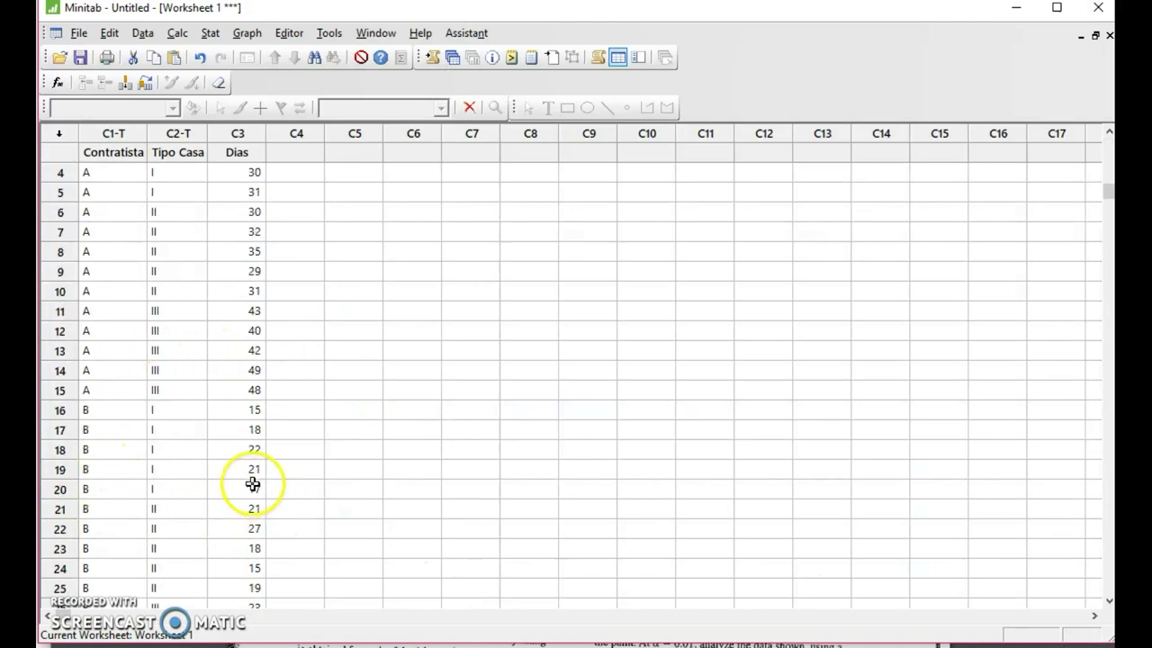
scroll(252, 478, "up", 1)
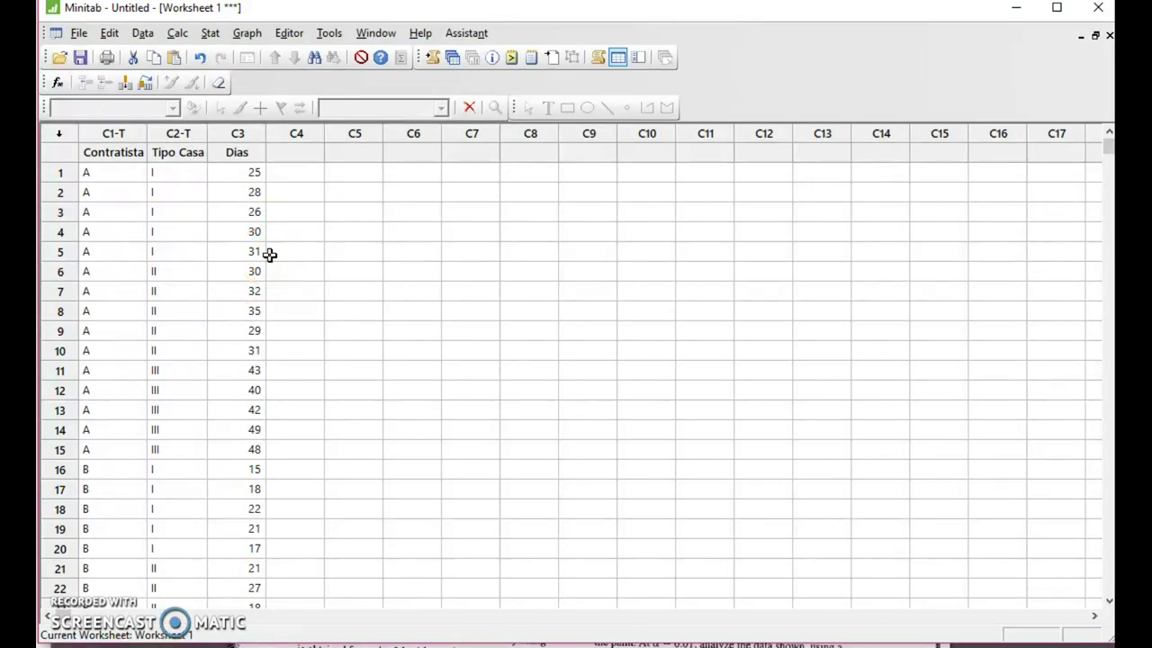
Set up a General Linear Model fit with Dias as the response and Contratista and Tipo Casa as the factors.
left_click(208, 36)
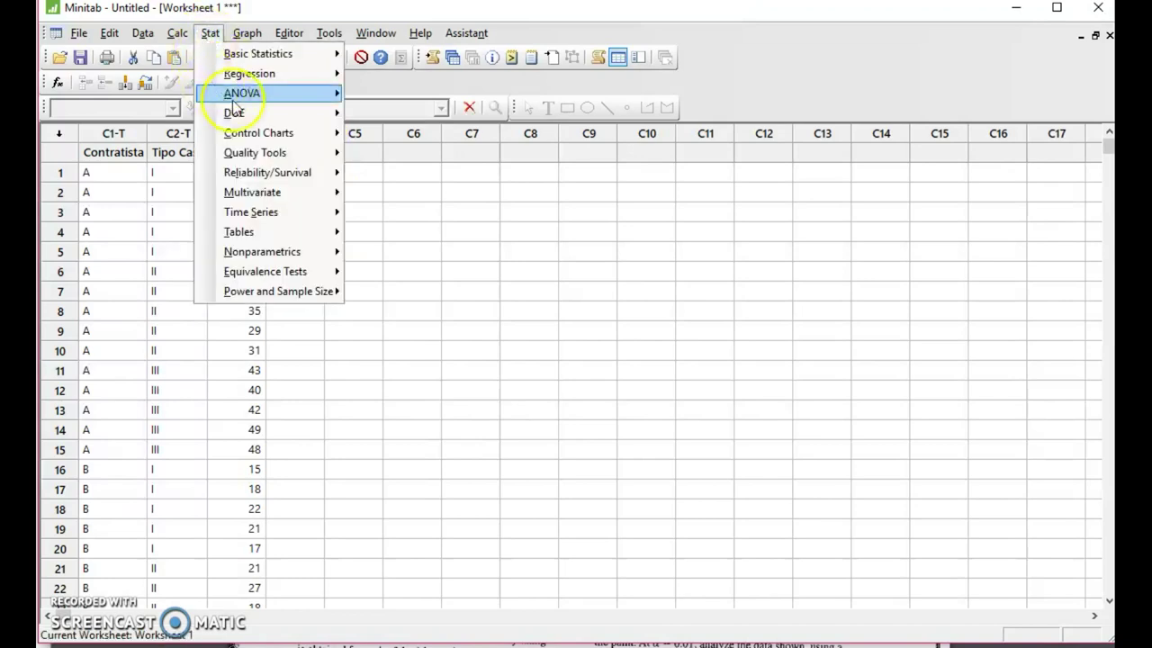
mouse_move(236, 95)
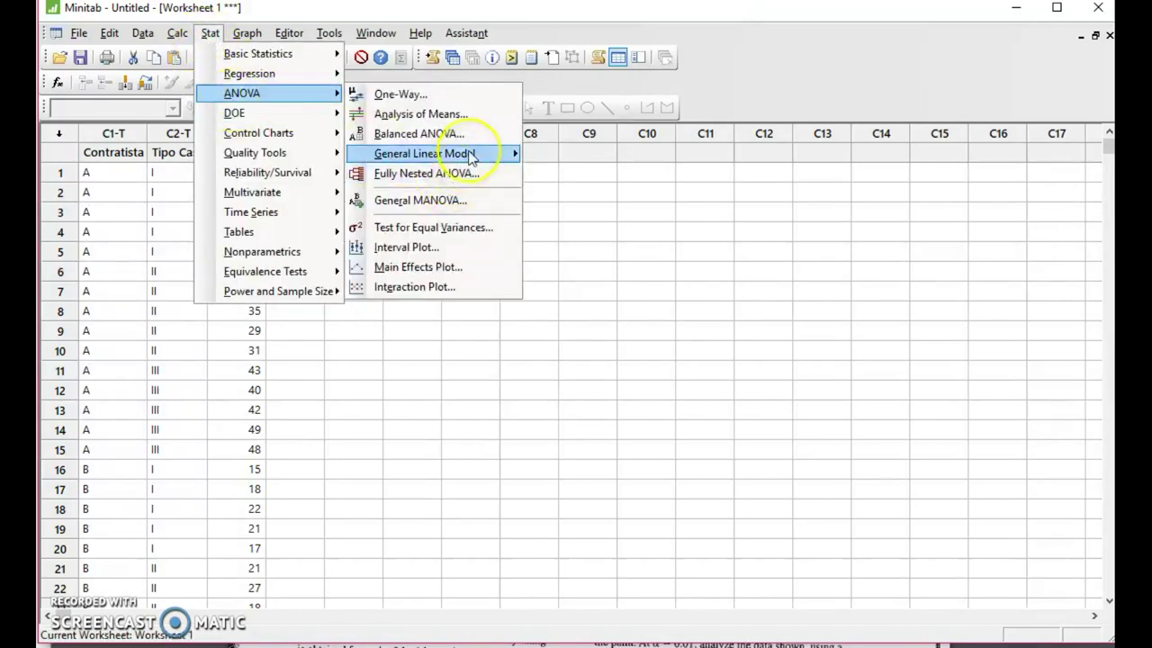
mouse_move(470, 157)
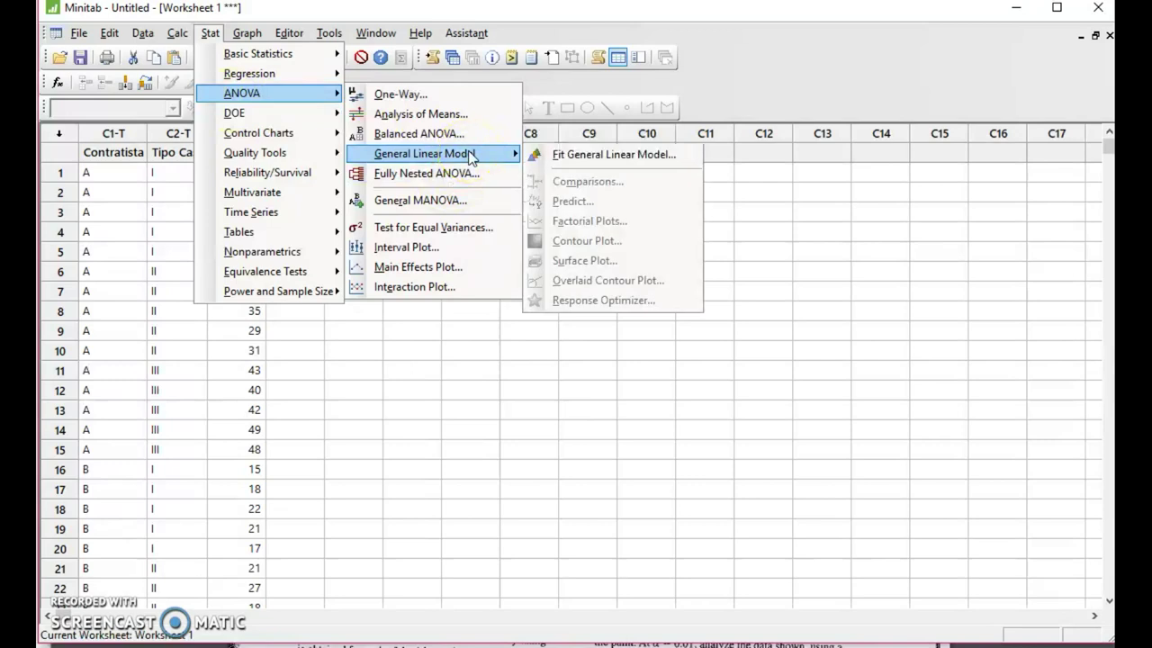
left_click(610, 156)
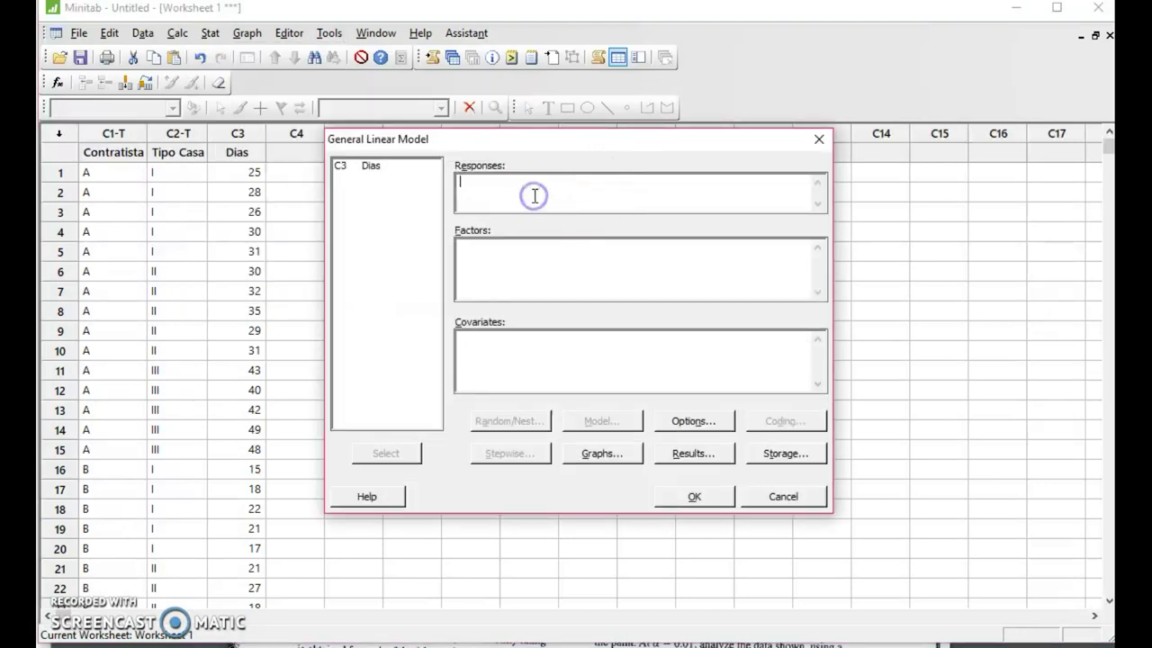
double_click(376, 166)
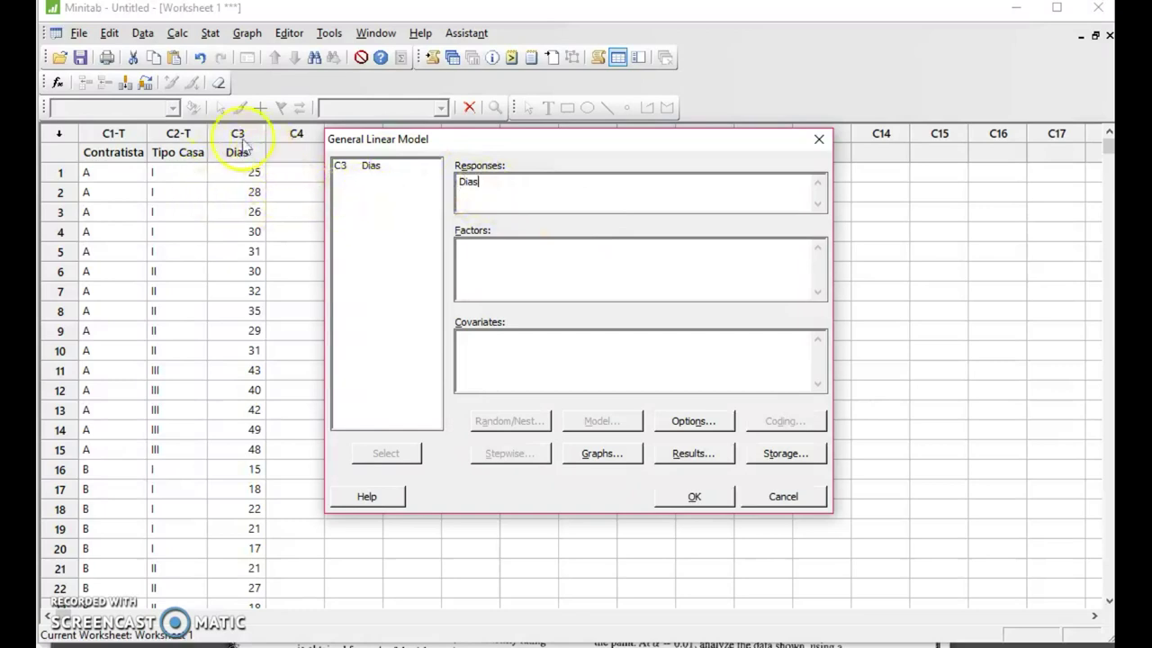
left_click(509, 287)
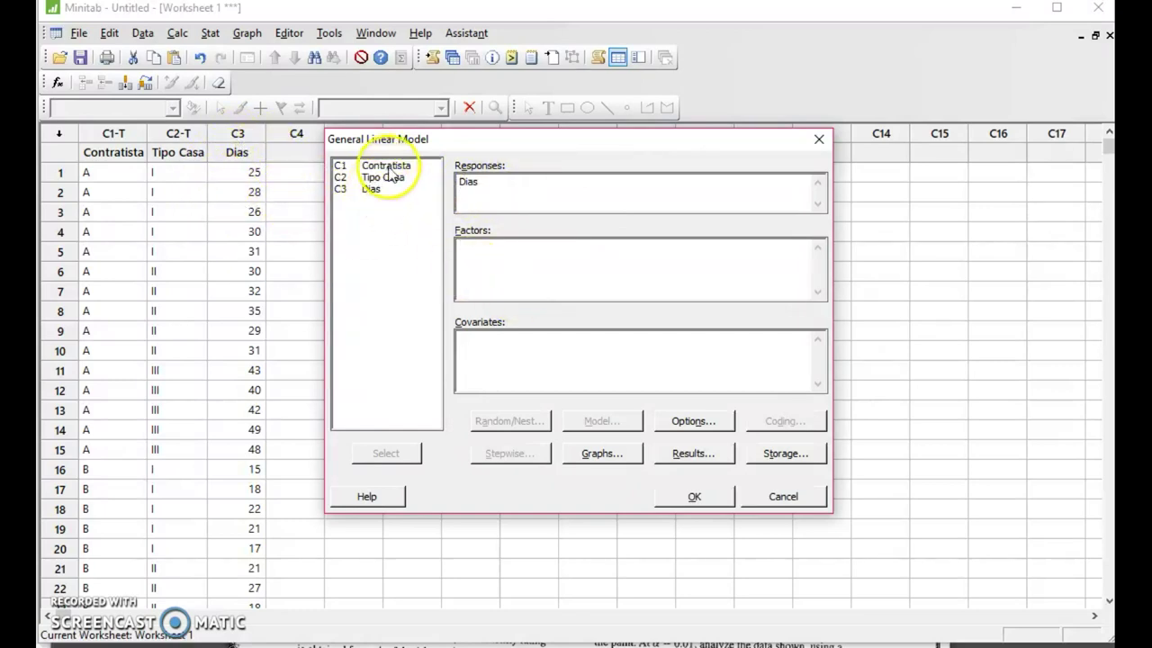
left_click_drag(378, 165, 383, 177)
left_click(387, 454)
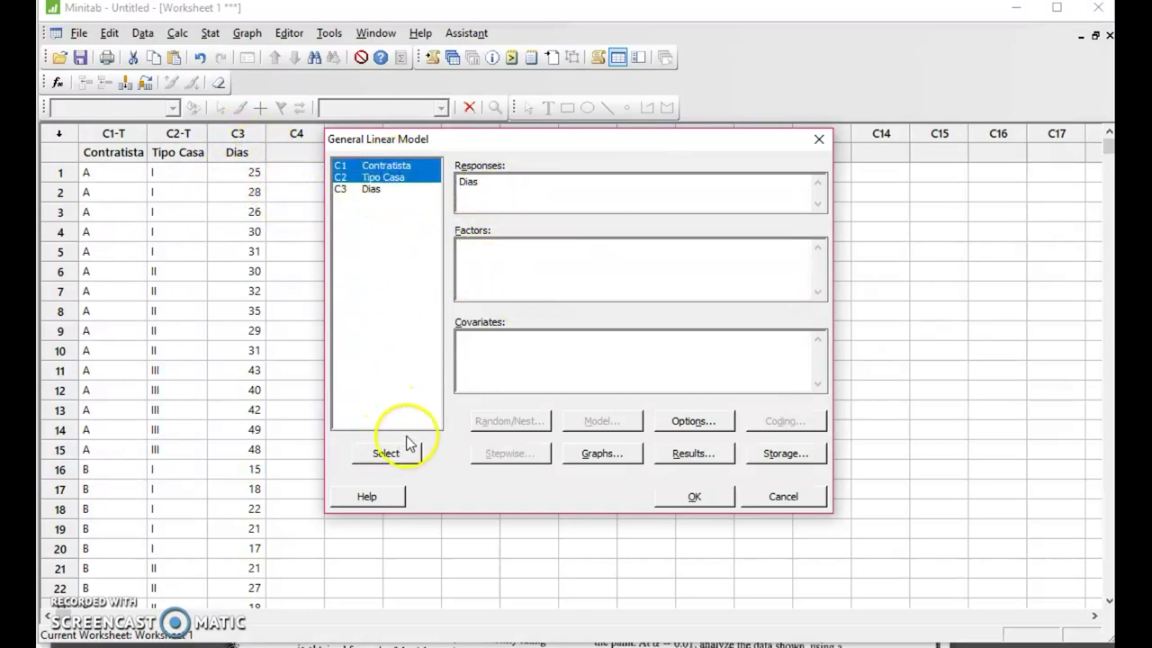
left_click(387, 454)
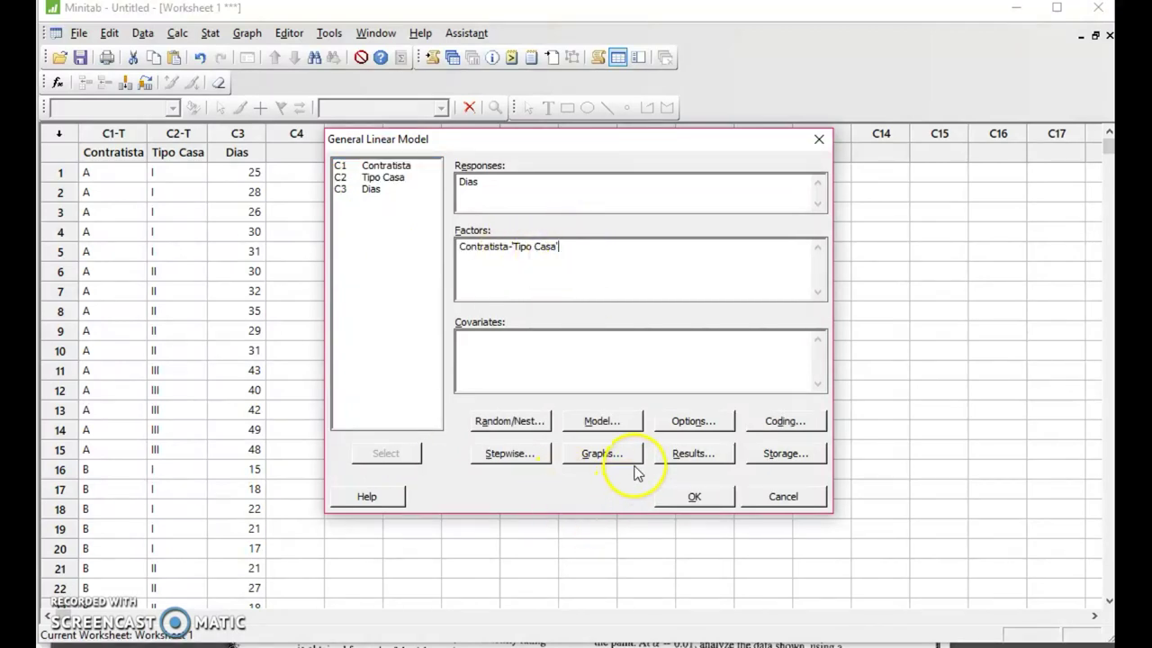
Add the second-order interaction Contratista*Tipo Casa to the model terms and run the General Linear Model analysis.
left_click(601, 424)
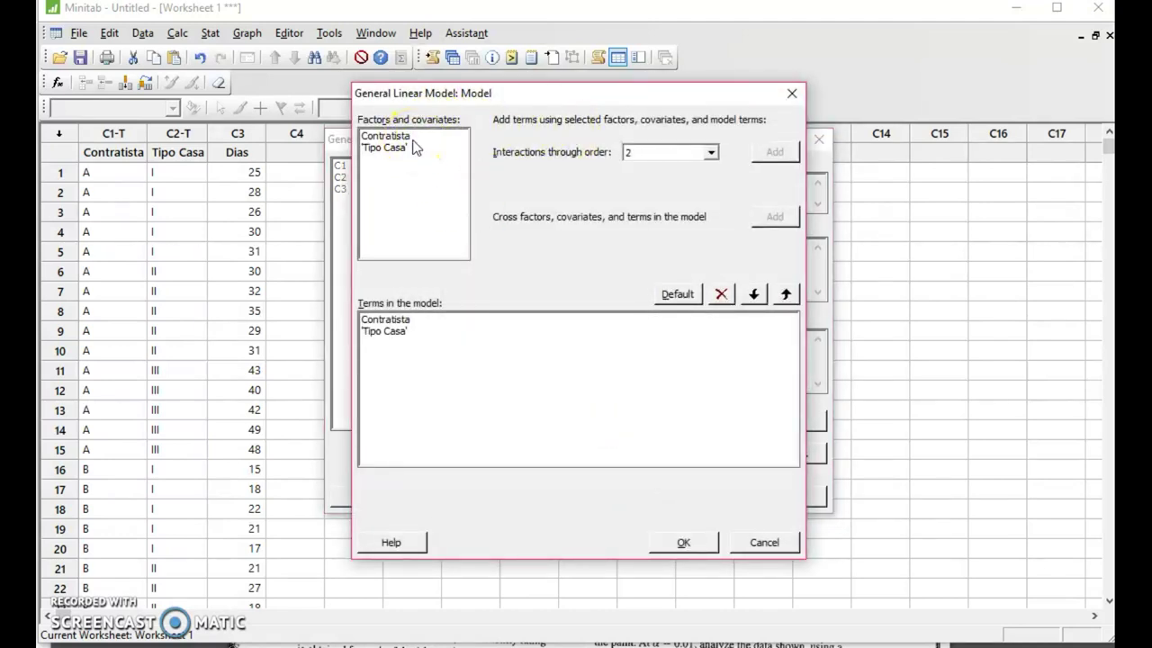
left_click(391, 137)
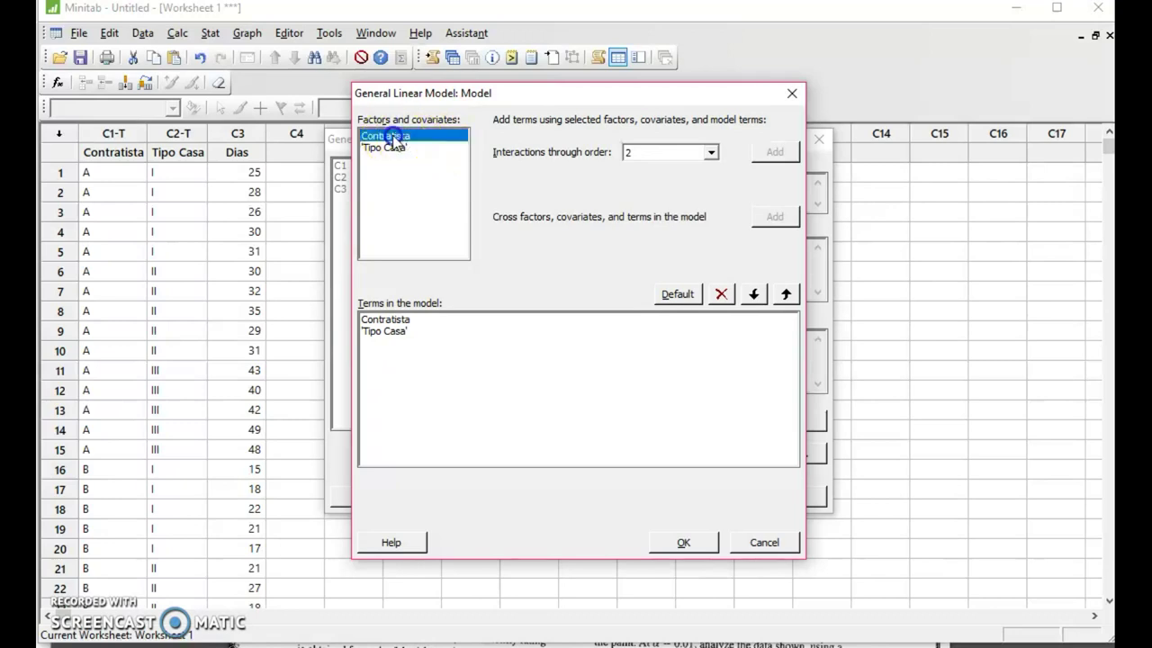
left_click_drag(391, 137, 396, 151)
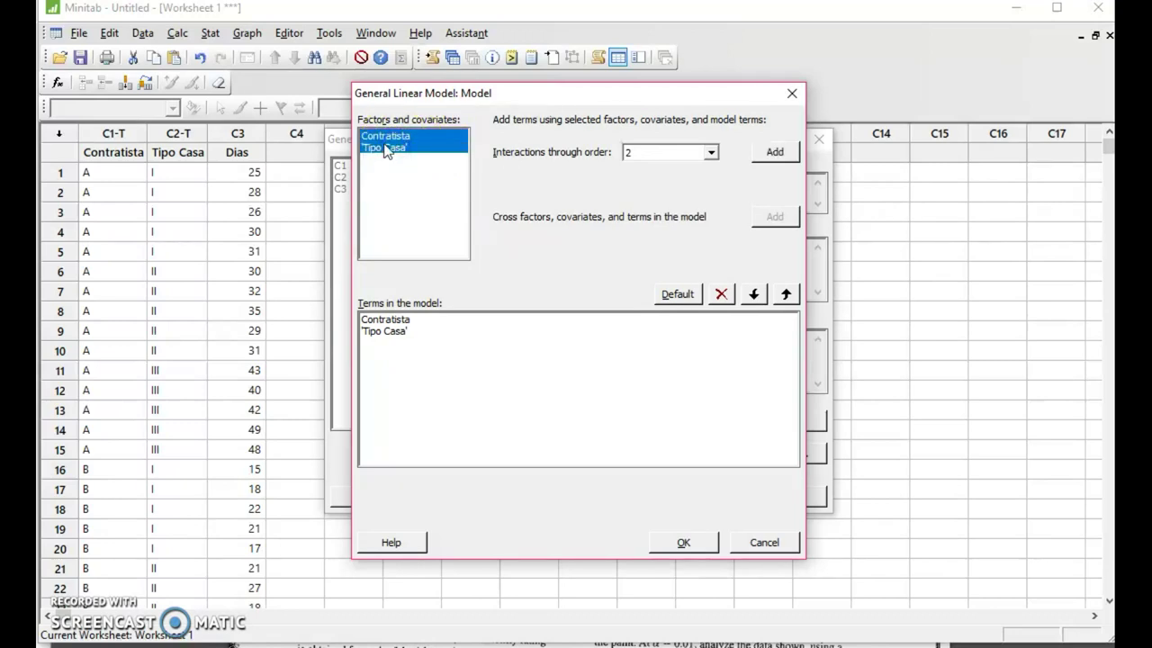
left_click(775, 151)
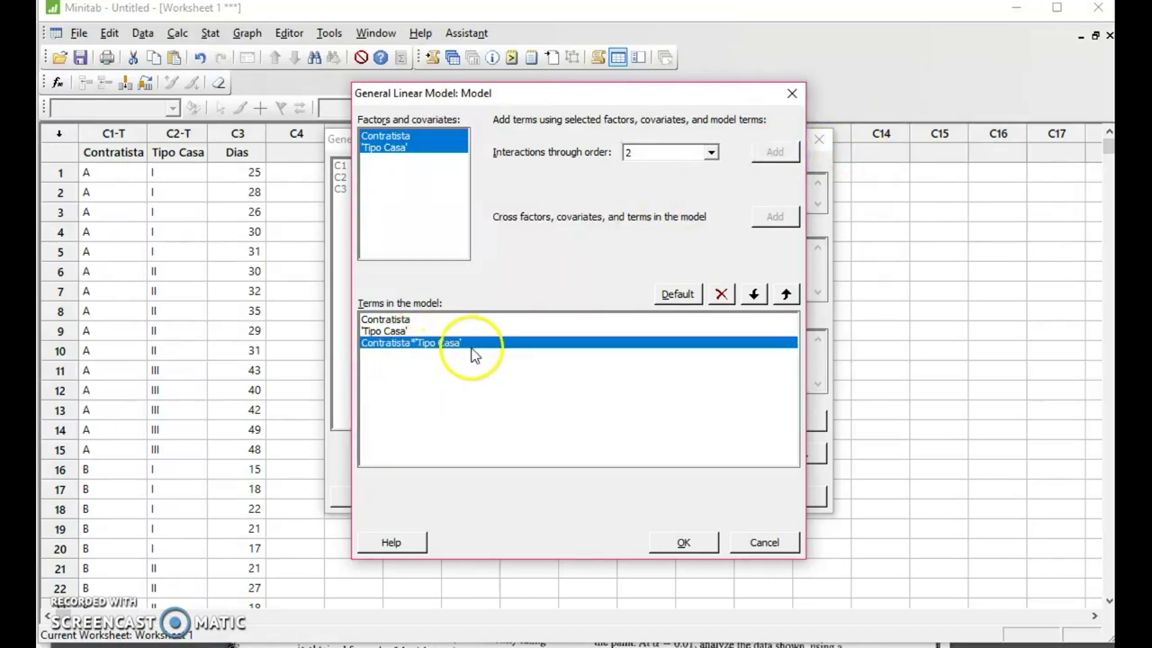
left_click(684, 542)
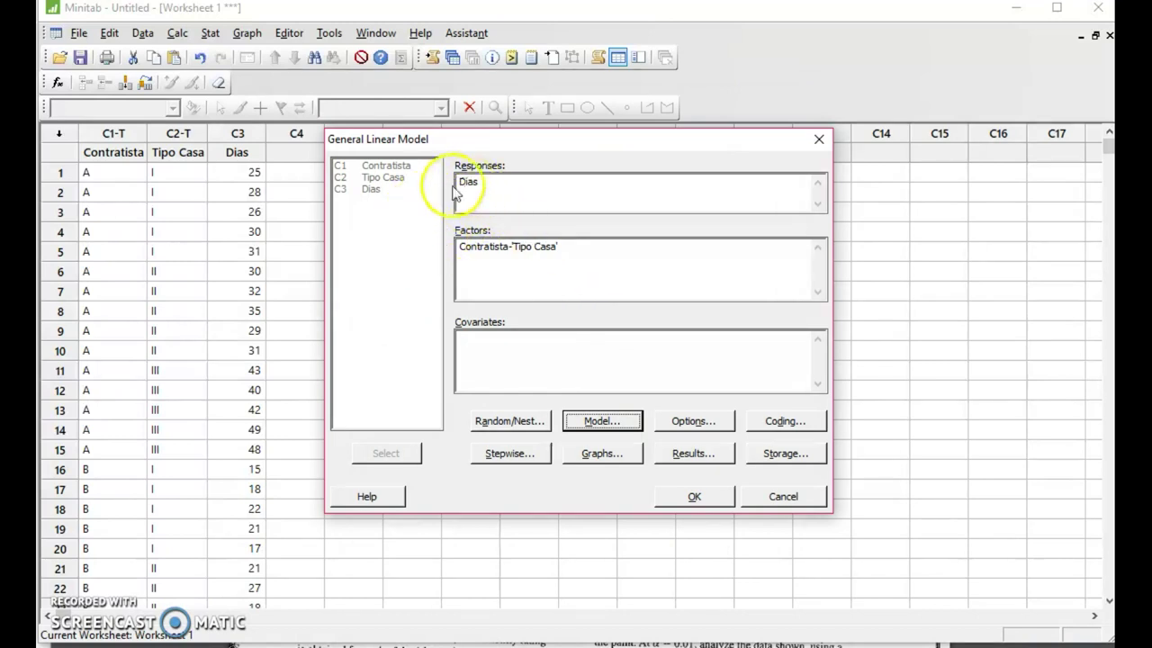
left_click(691, 500)
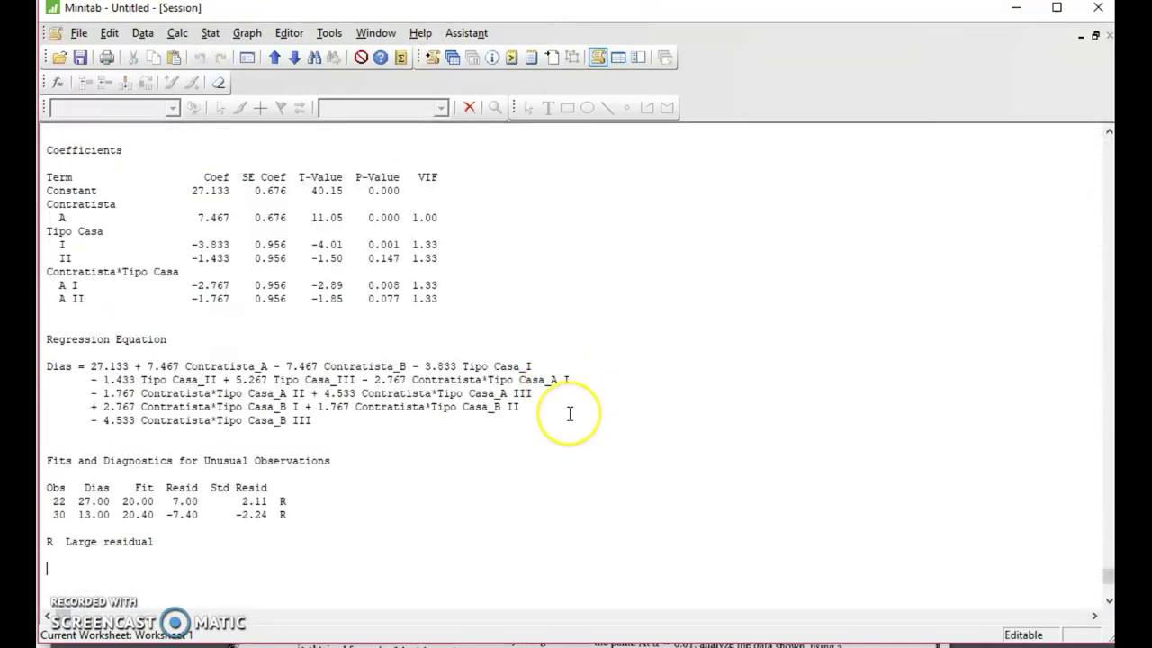
Examine the P-values for Contratista, Tipo Casa and their interaction in the Analysis of Variance table of the session output.
scroll(570, 413, "up", 5)
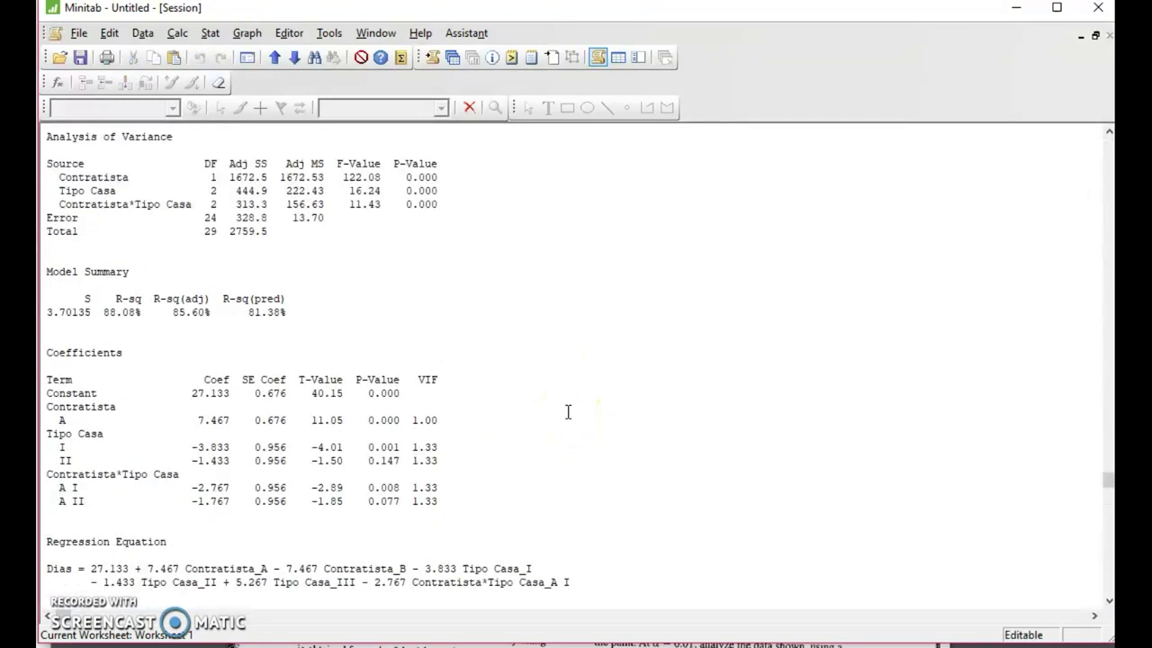
scroll(568, 412, "up", 1)
double_click(454, 211)
left_click(454, 210)
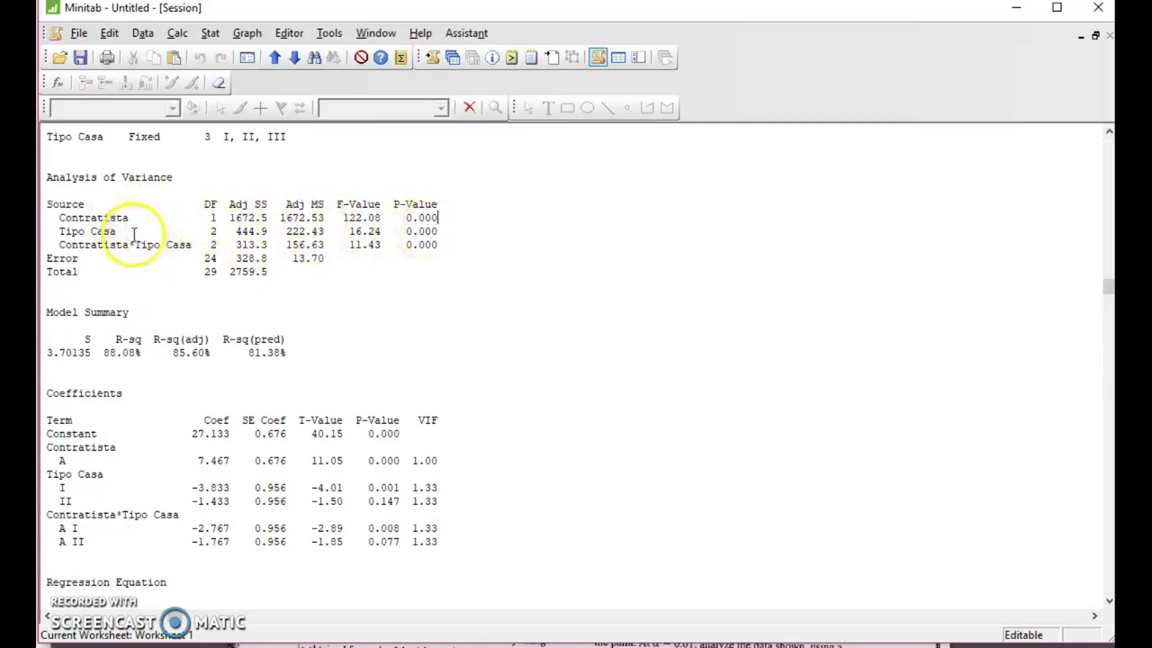
left_click(448, 232)
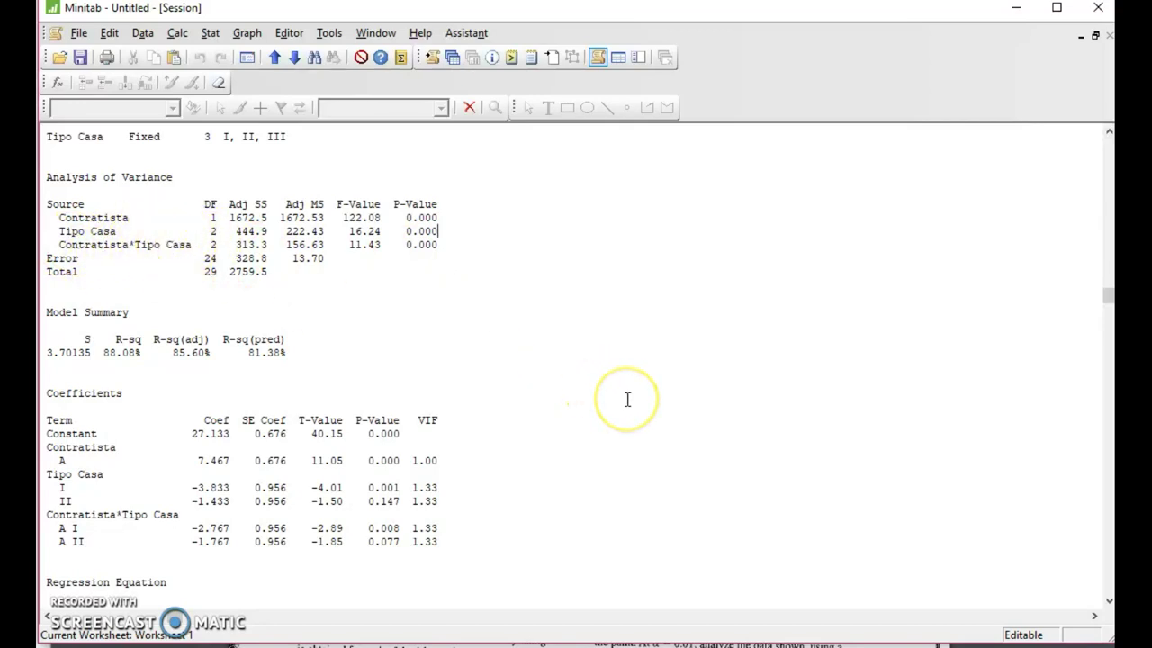
Return to the worksheet and open the Comparisons settings for the fitted General Linear Model.
key("ctrl+d")
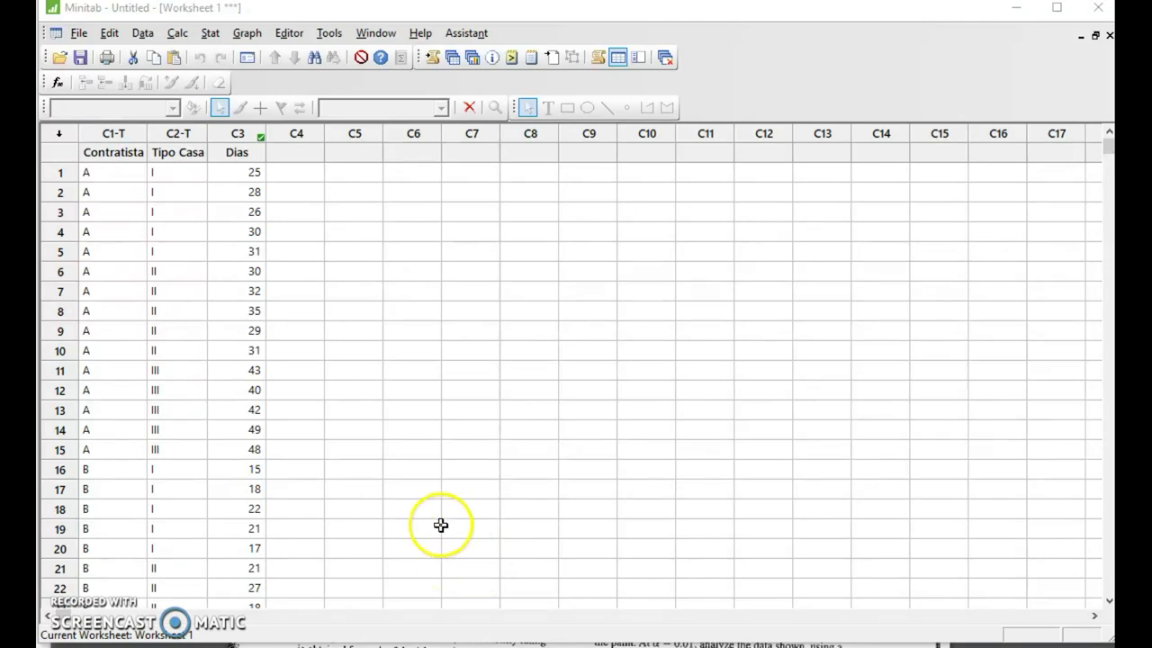
left_click(211, 34)
mouse_move(240, 101)
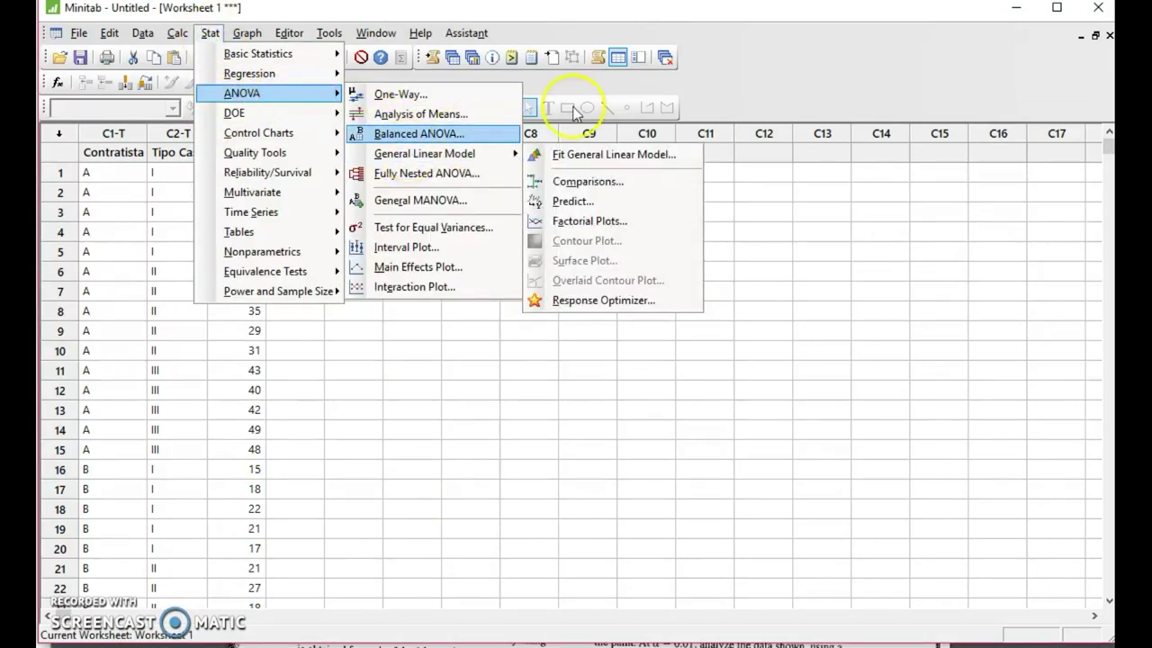
mouse_move(514, 154)
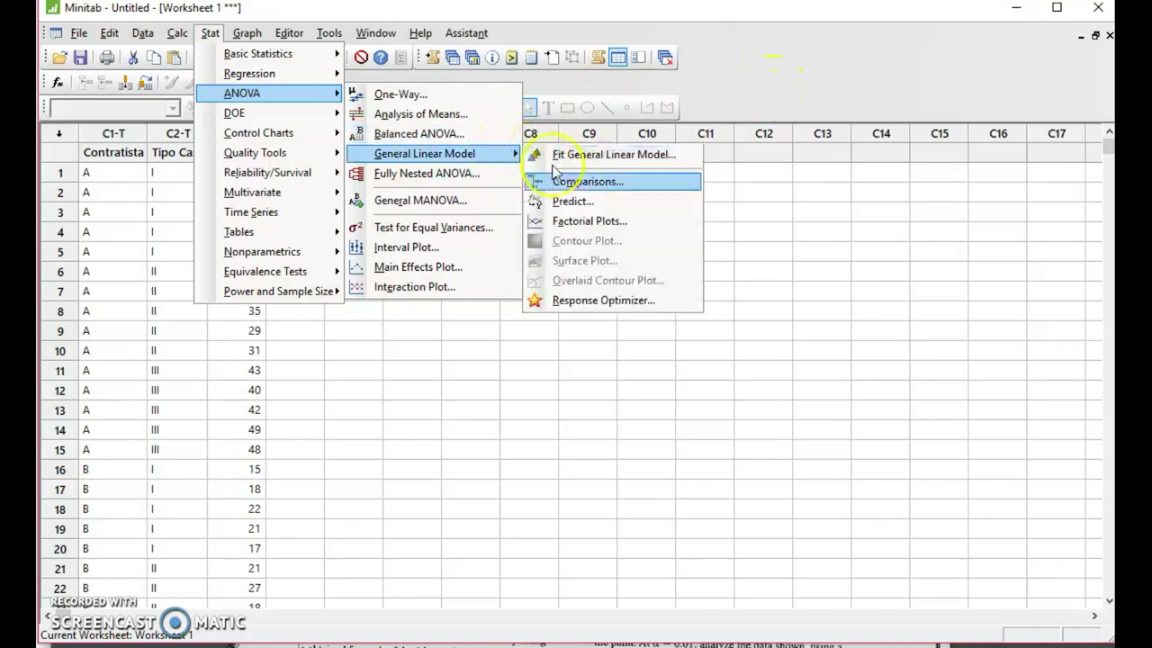
left_click(576, 181)
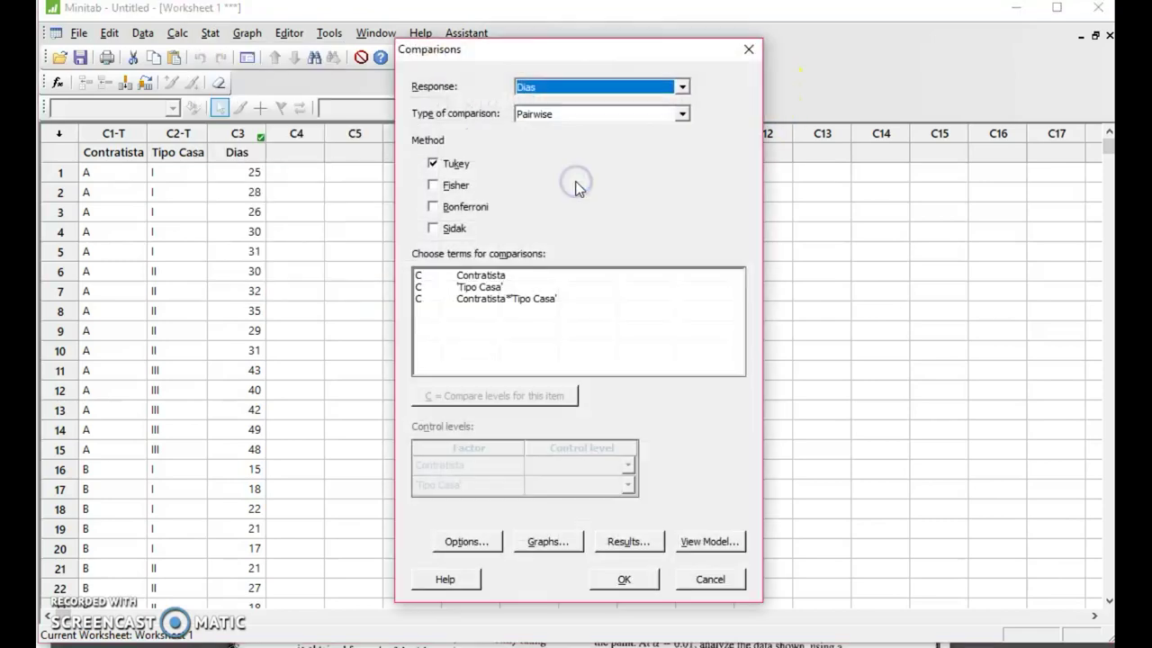